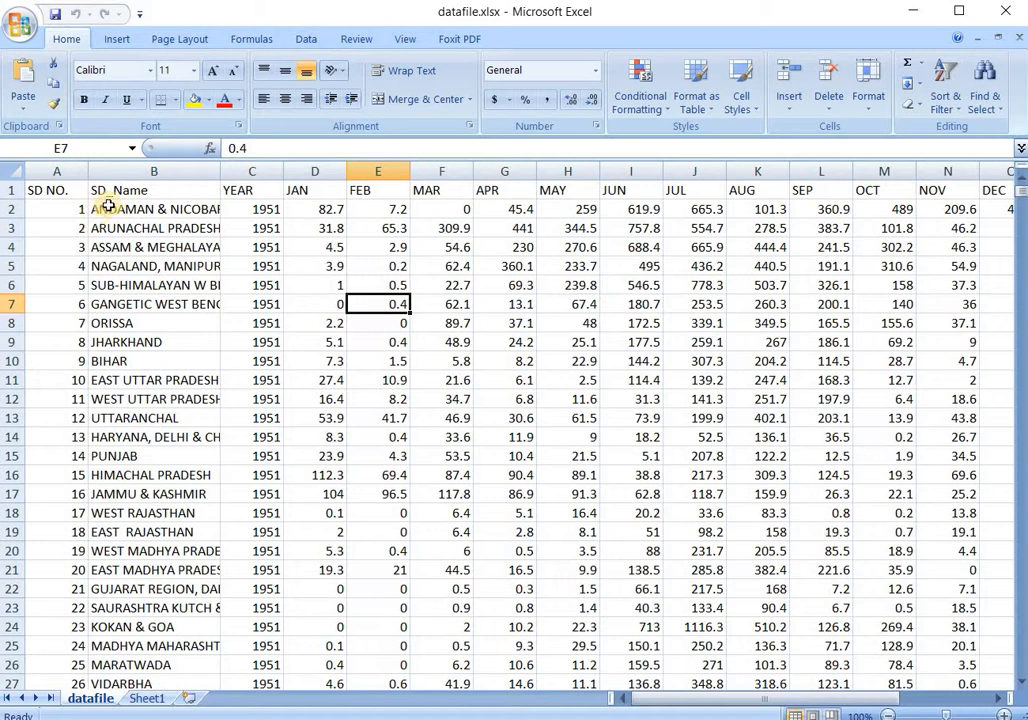
- Examine the column headers and the monthly values of the subdivisions in the datafile sheet
{"action": "left_click_drag", "start_coordinate": [337, 225], "coordinate": [704, 222]}
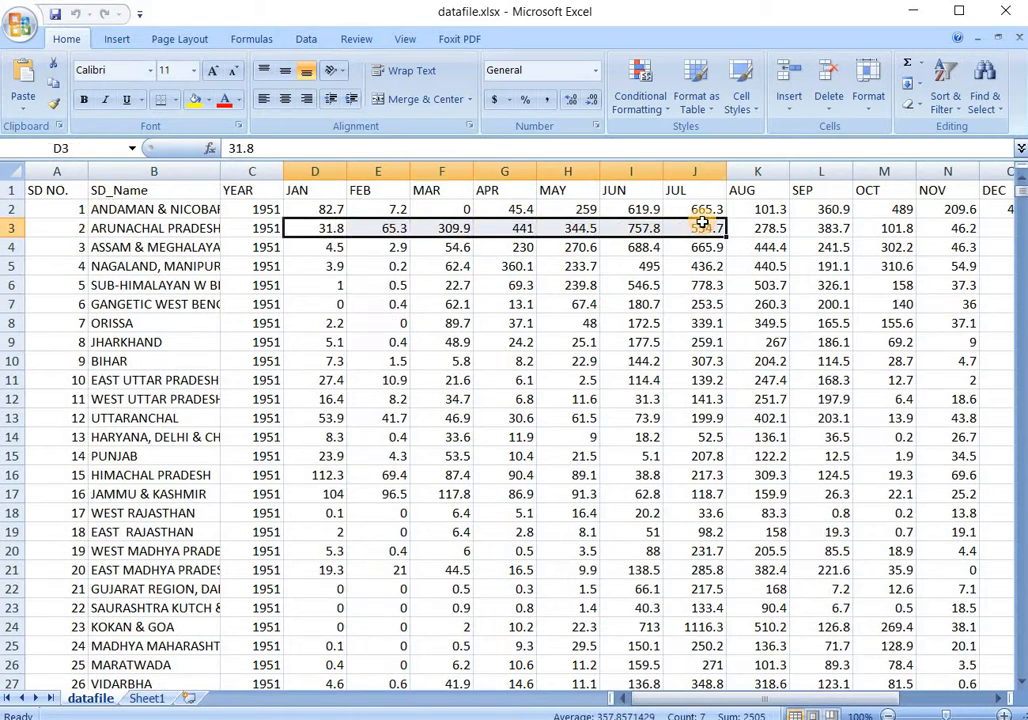
{"action": "left_click", "coordinate": [236, 190]}
{"action": "left_click", "coordinate": [169, 194]}
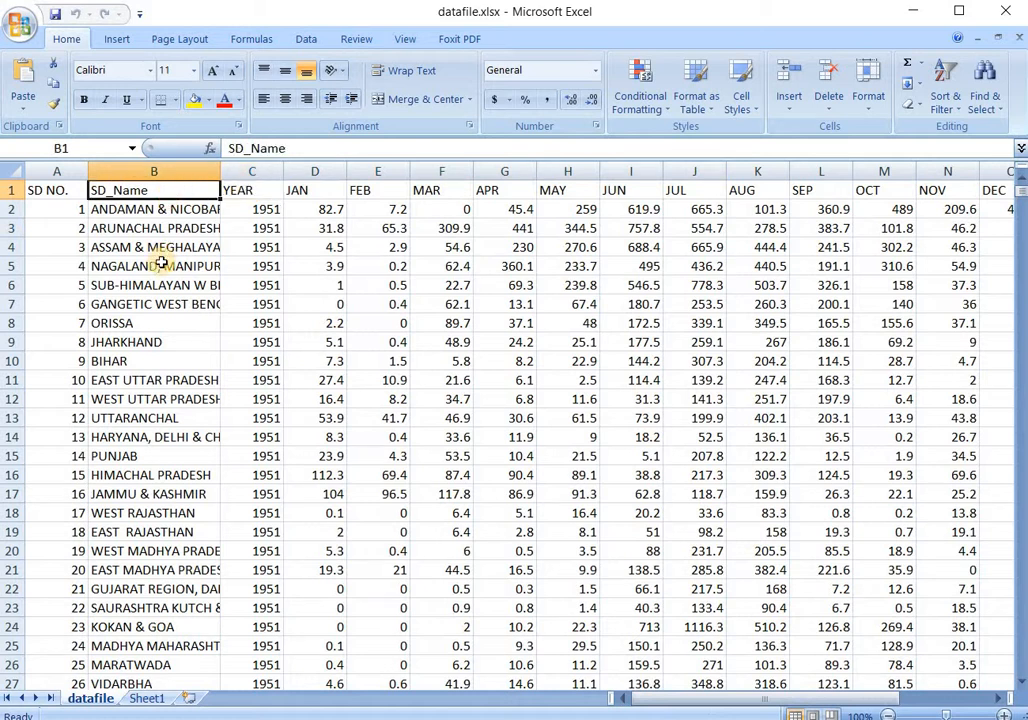
{"action": "left_click_drag", "start_coordinate": [161, 266], "coordinate": [150, 361]}
{"action": "left_click_drag", "start_coordinate": [505, 266], "coordinate": [568, 399]}
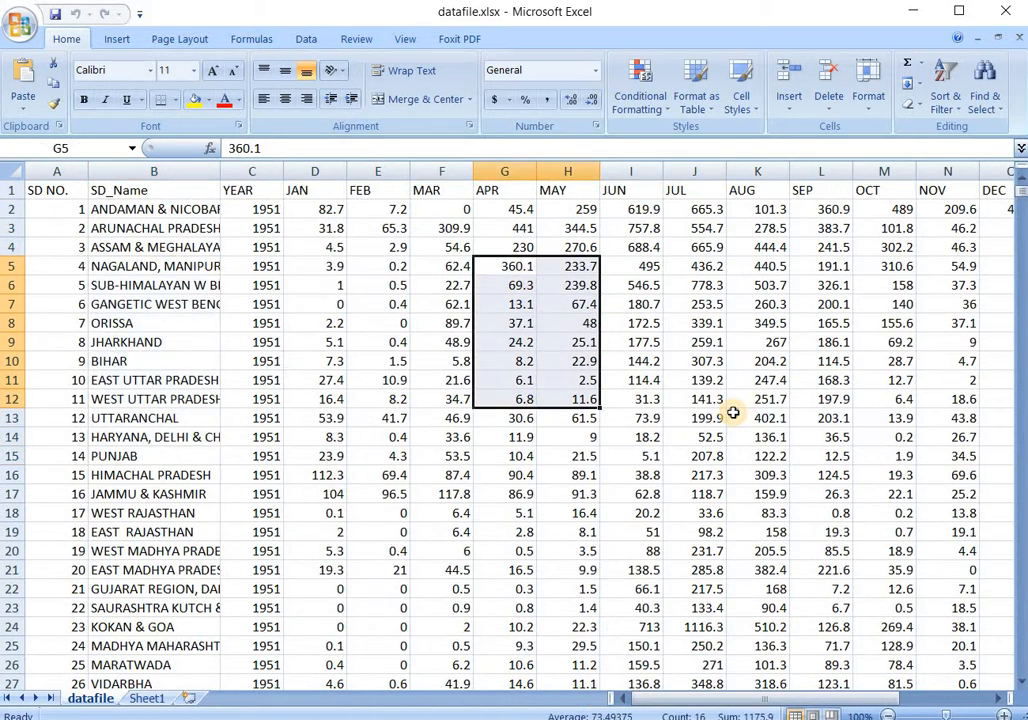
{"action": "left_click", "coordinate": [735, 414]}
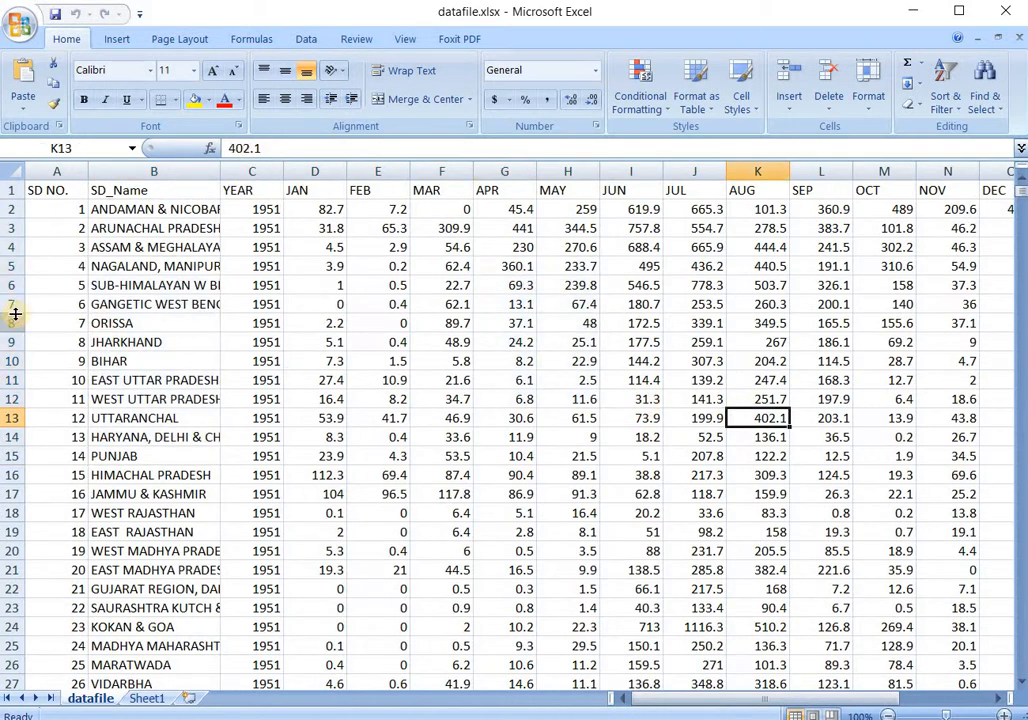
- Examine the subdivision names in the SD_Name column and compare them with the numeric monthly data
{"action": "left_click", "coordinate": [123, 173]}
{"action": "key", "text": "Down"}
{"action": "key", "text": "Down"}
{"action": "key", "text": "Down"}
{"action": "key", "text": "Down"}
{"action": "key", "text": "Down"}
{"action": "left_click", "coordinate": [138, 252]}
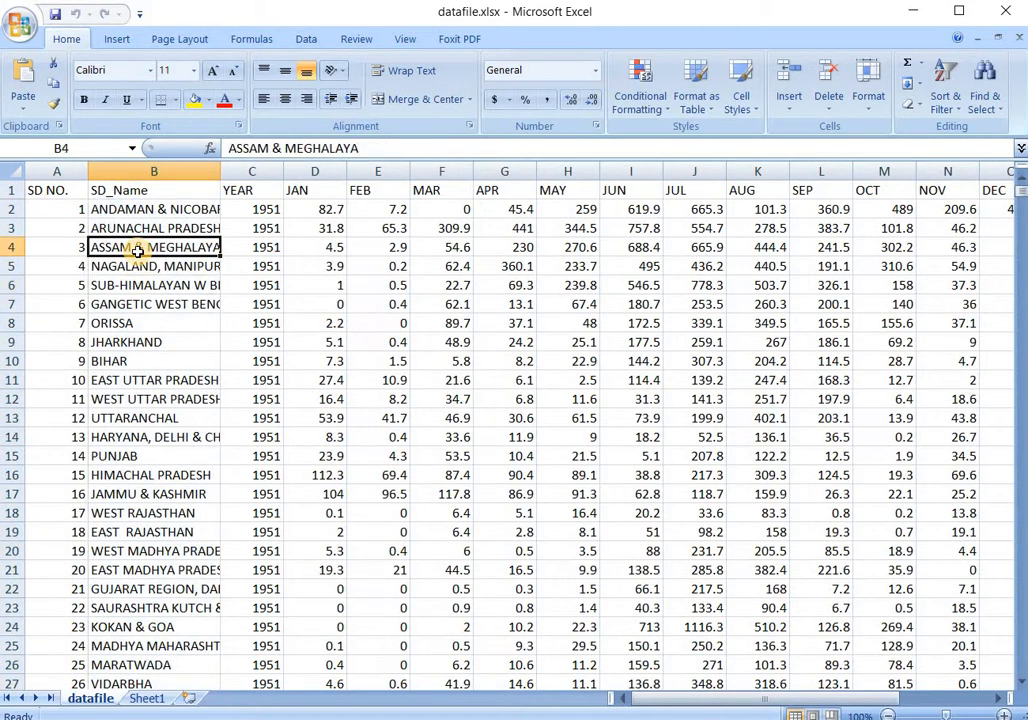
{"action": "left_click", "coordinate": [134, 173]}
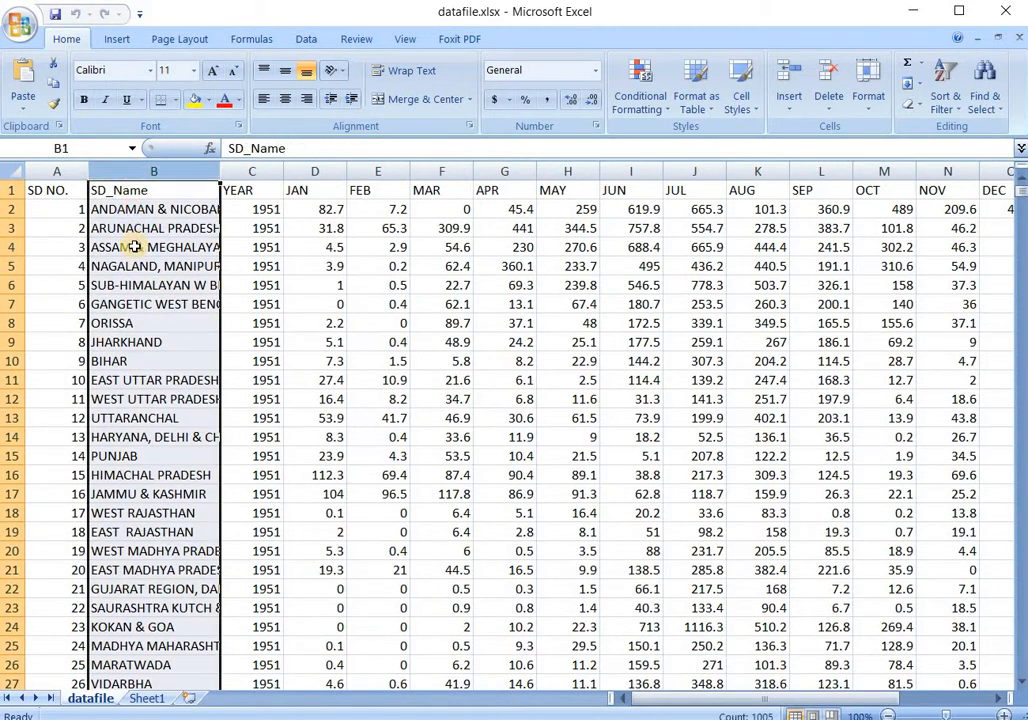
{"action": "left_click", "coordinate": [135, 246]}
{"action": "left_click", "coordinate": [135, 227]}
{"action": "left_click", "coordinate": [134, 208]}
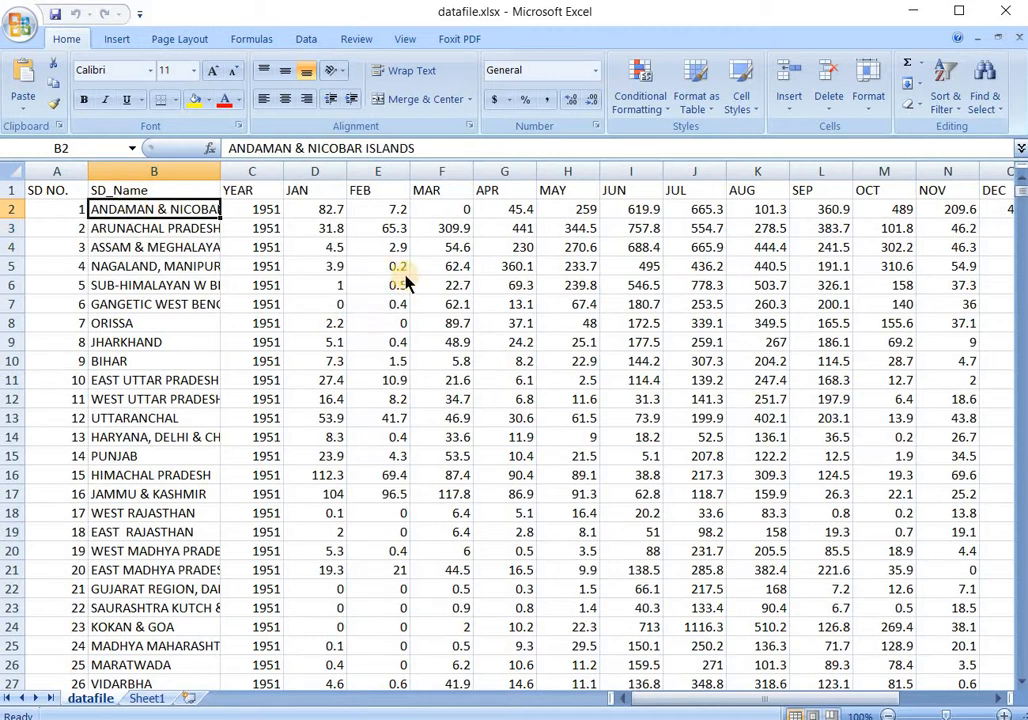
{"action": "left_click", "coordinate": [405, 278]}
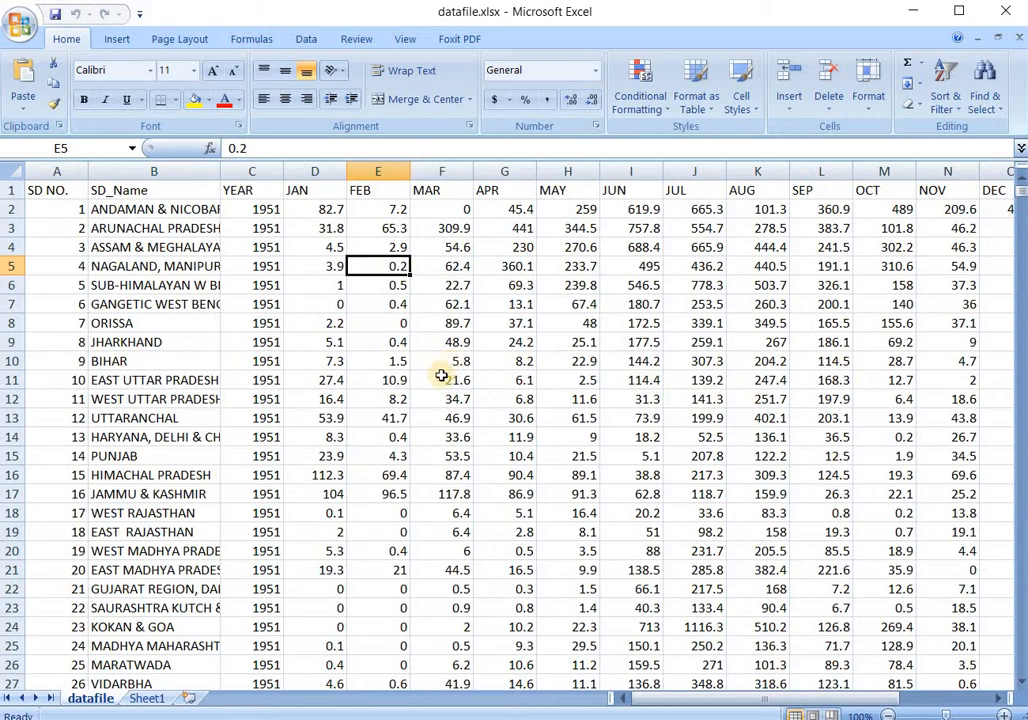
{"action": "left_click", "coordinate": [176, 341]}
{"action": "left_click", "coordinate": [174, 288]}
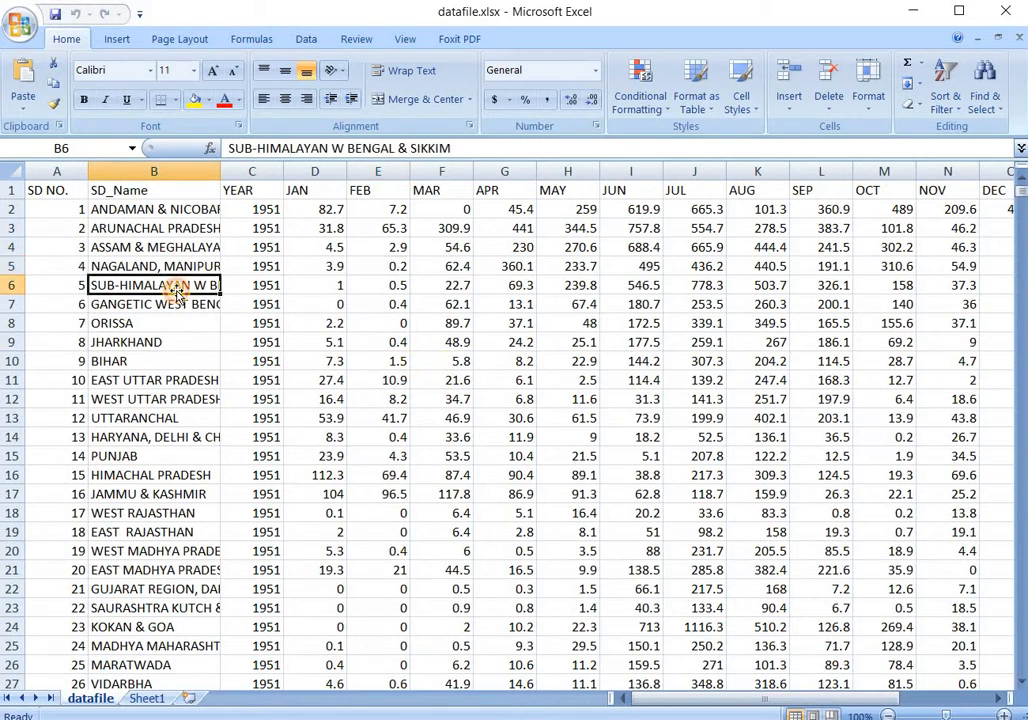
{"action": "left_click", "coordinate": [168, 264]}
{"action": "left_click", "coordinate": [165, 227]}
{"action": "left_click", "coordinate": [161, 206]}
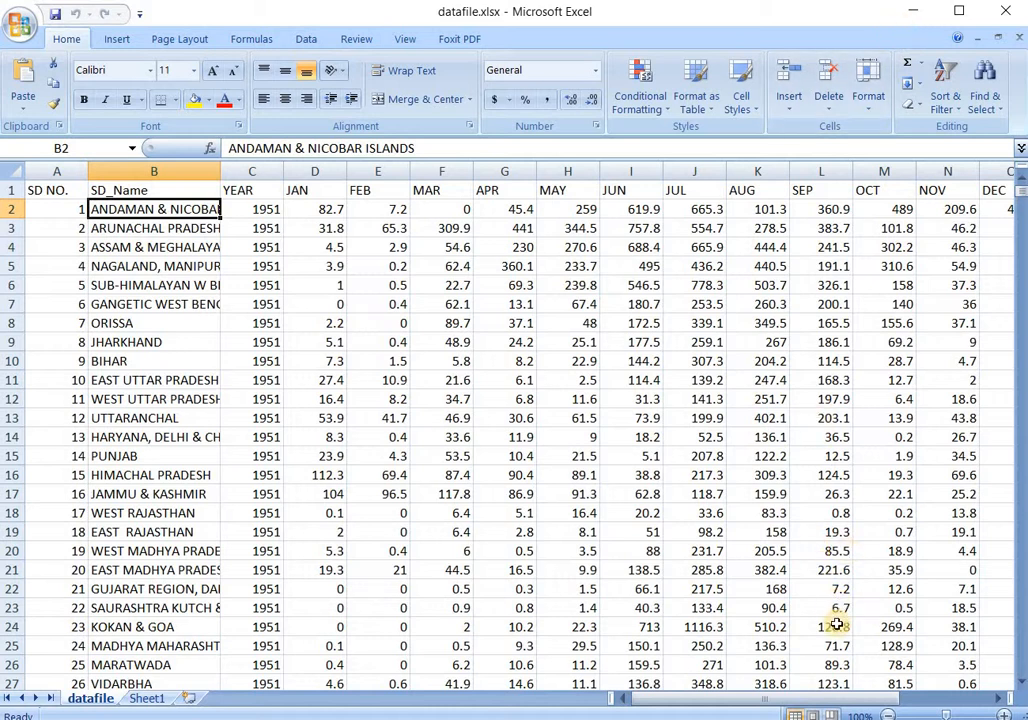
- Switch to MATLAB, check that the current folder is the desktop EXCEL folder, and select datafile.xlsx in it
{"action": "key", "text": "alt+Tab"}
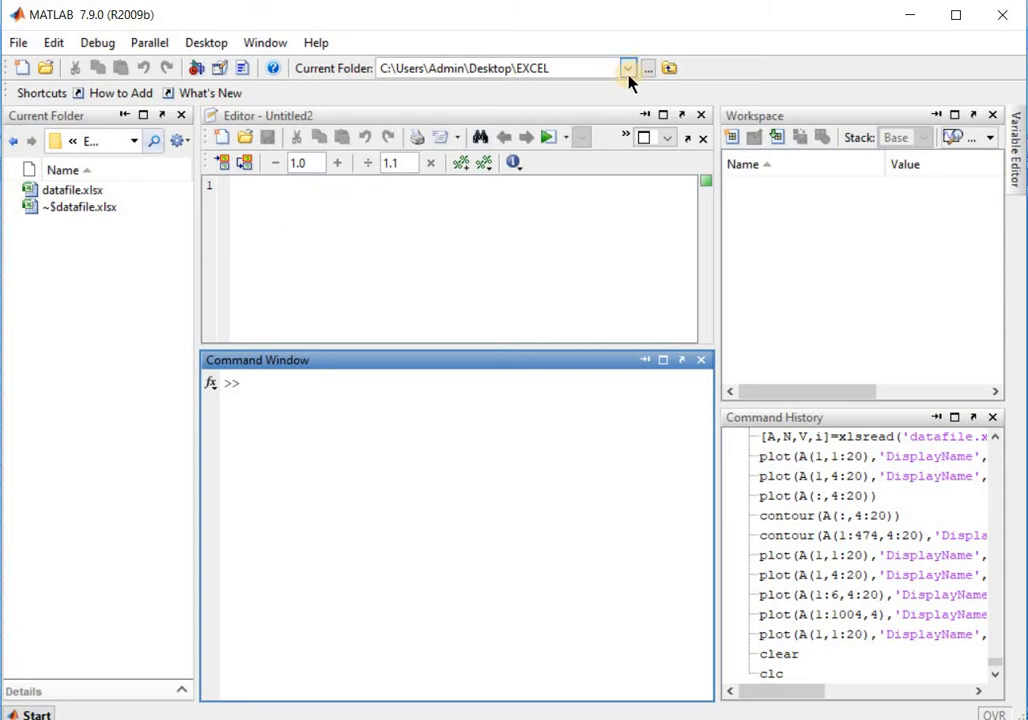
{"action": "left_click", "coordinate": [485, 67]}
{"action": "left_click", "coordinate": [539, 116]}
{"action": "left_click", "coordinate": [93, 244]}
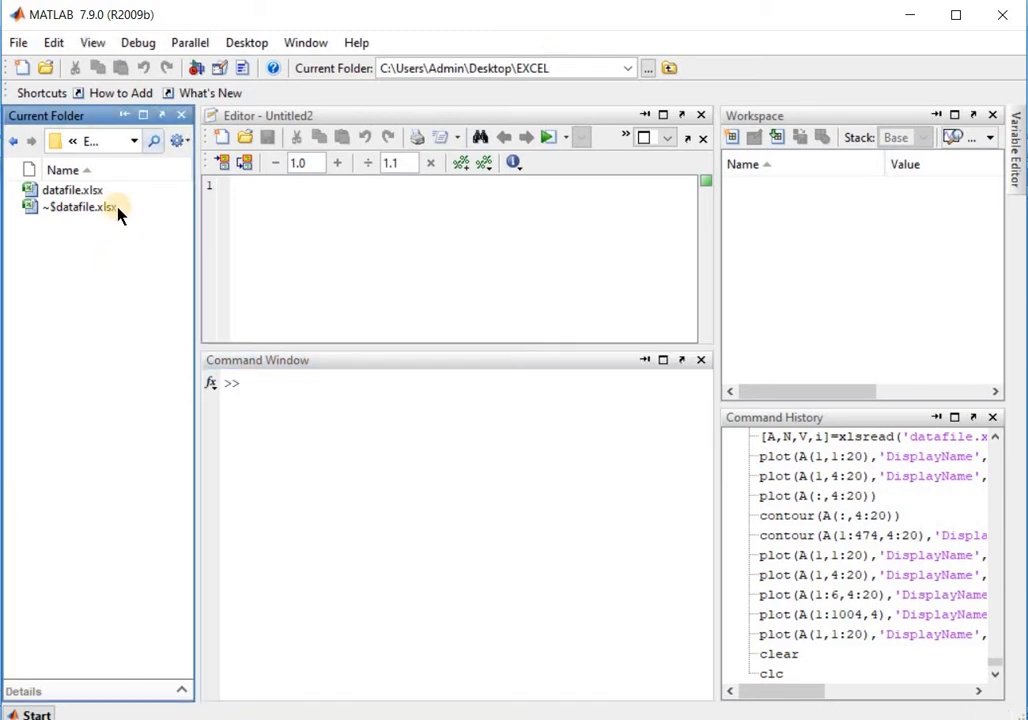
{"action": "left_click", "coordinate": [80, 192]}
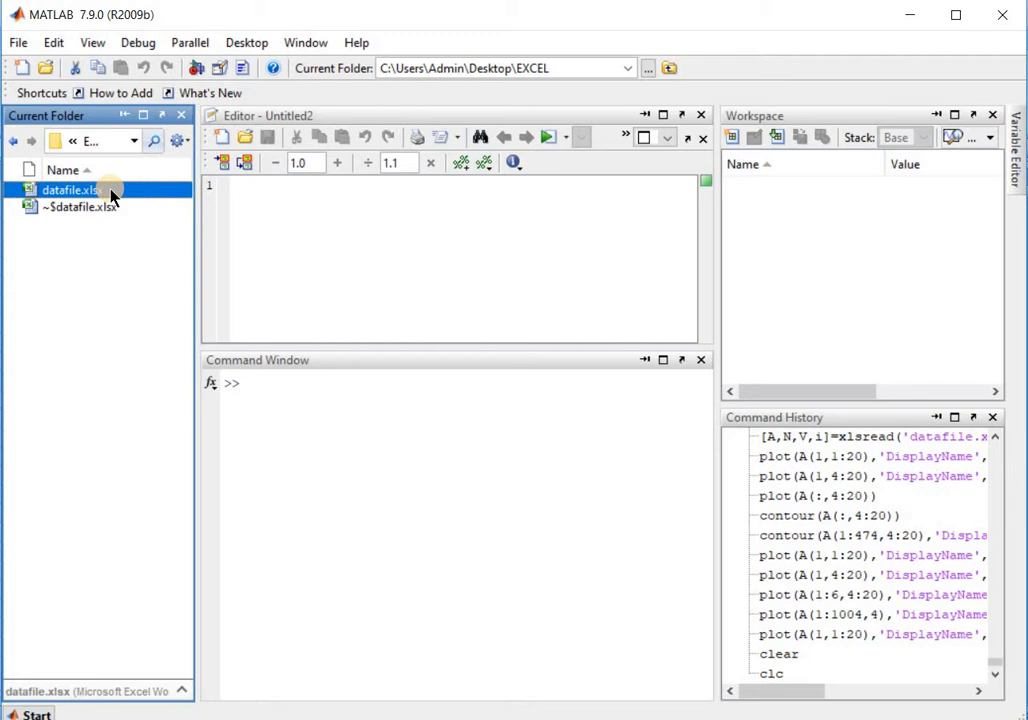
{"action": "left_click", "coordinate": [266, 397]}
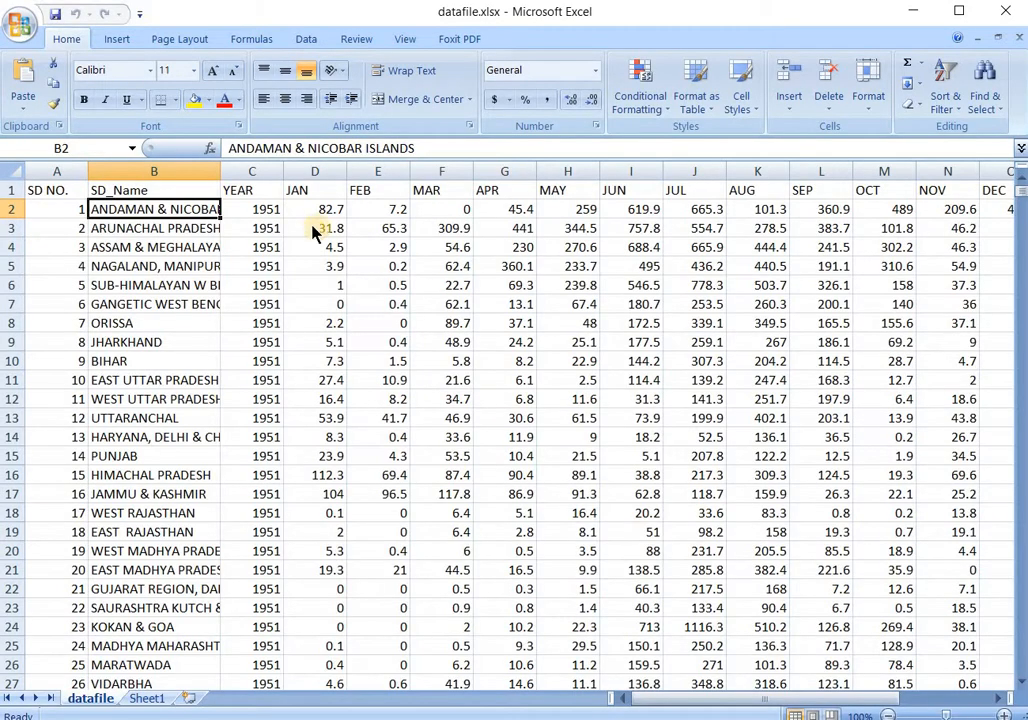
- Switch to Excel and review which parts of the datafile sheet hold numbers, subdivision names and header text
{"action": "left_click_drag", "start_coordinate": [314, 230], "coordinate": [549, 315]}
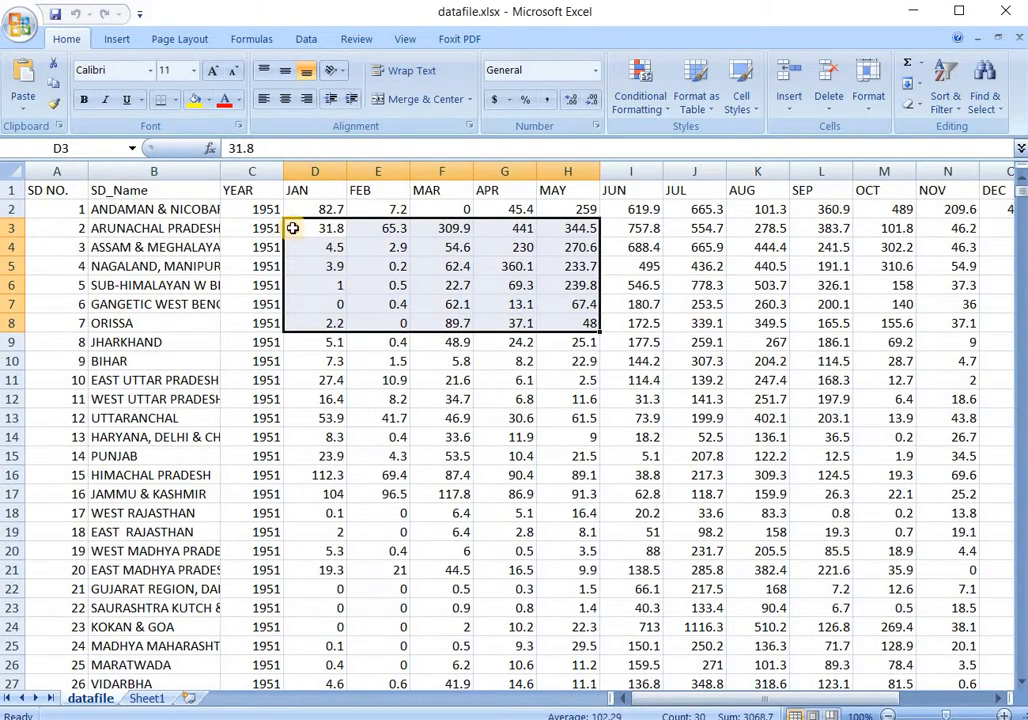
{"action": "left_click_drag", "start_coordinate": [245, 208], "coordinate": [358, 344]}
{"action": "left_click", "coordinate": [168, 344]}
{"action": "left_click", "coordinate": [150, 285]}
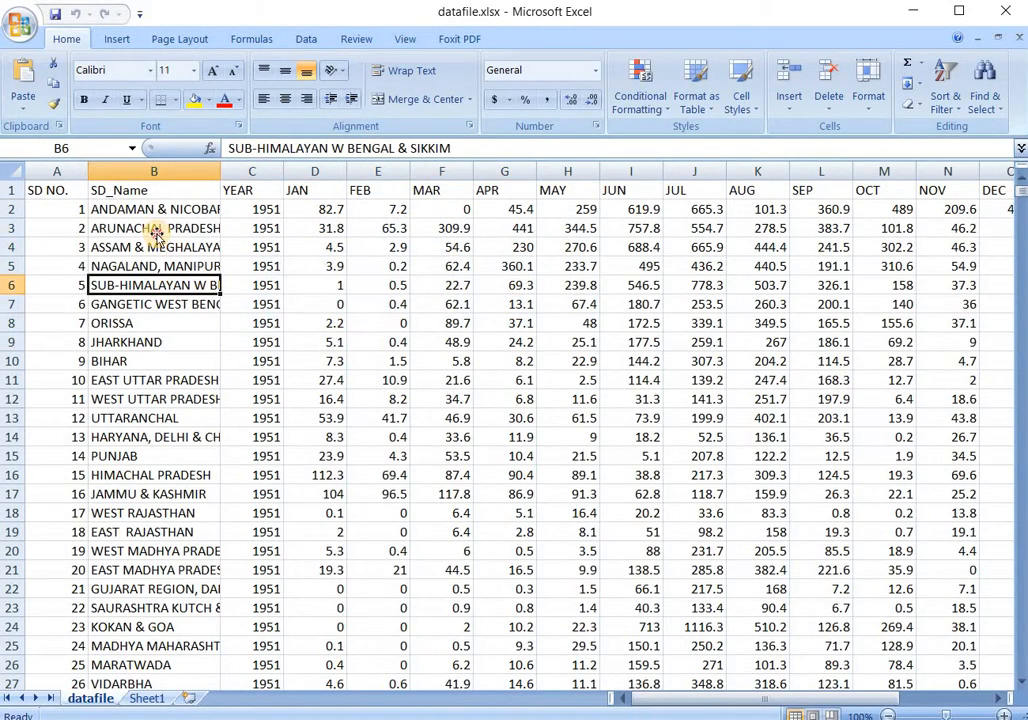
{"action": "left_click", "coordinate": [150, 228]}
{"action": "left_click", "coordinate": [231, 186]}
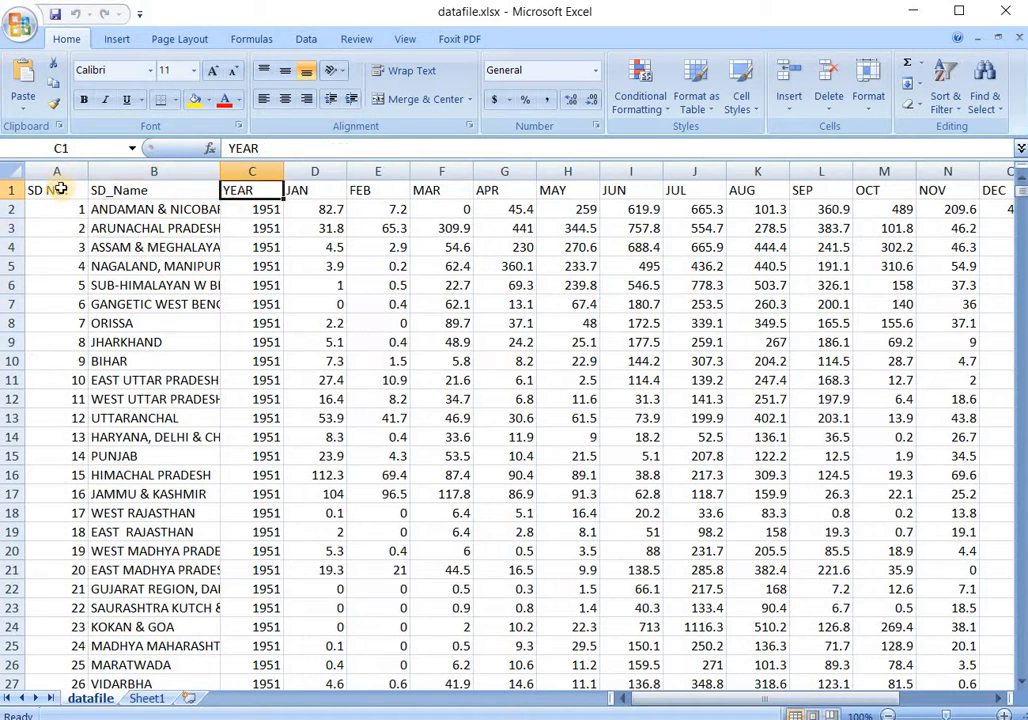
{"action": "key", "text": "ctrl+Home"}
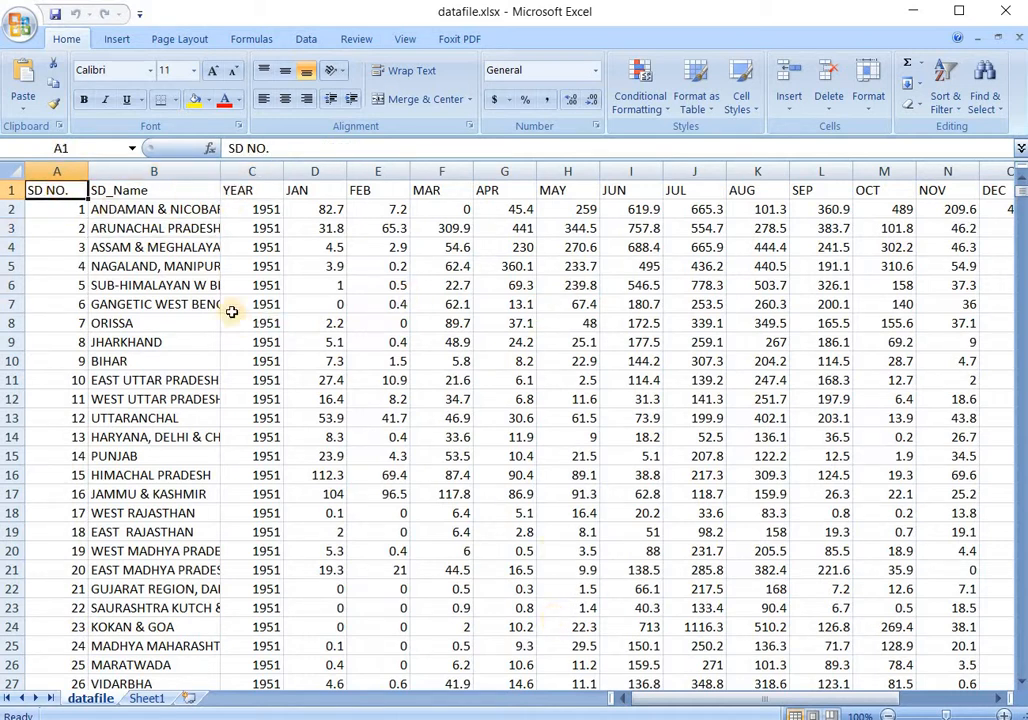
{"action": "left_click_drag", "start_coordinate": [266, 228], "coordinate": [465, 362]}
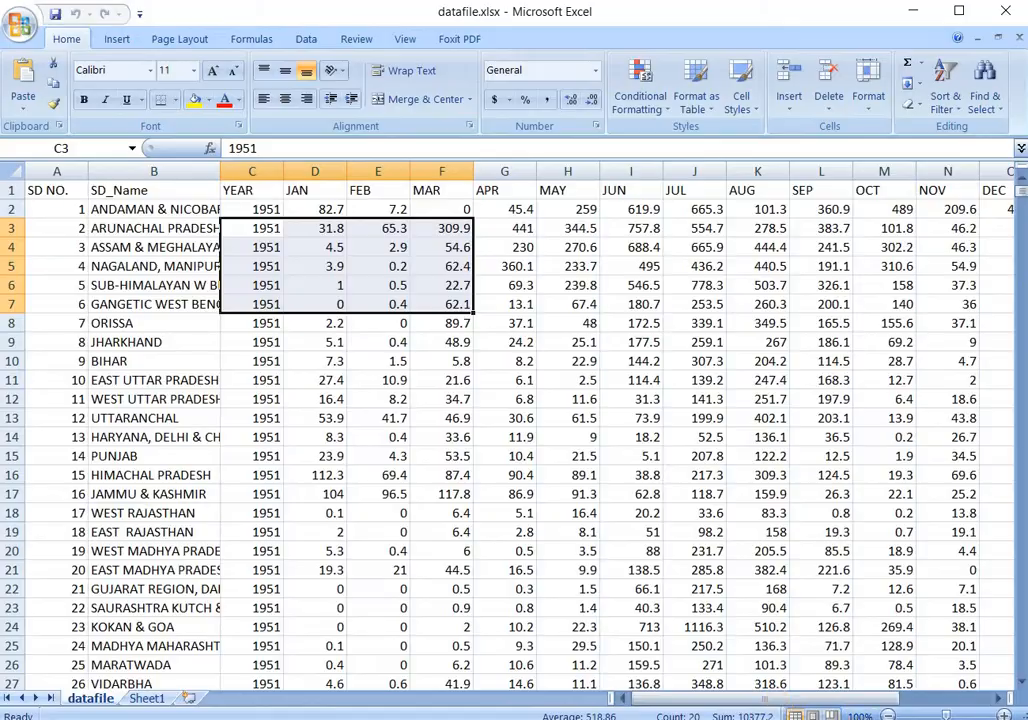
- Switch to MATLAB and enter the command A=xslread('datafile.xlsx',1) at the prompt without running it
{"action": "left_click", "coordinate": [778, 719]}
{"action": "left_click", "coordinate": [300, 411]}
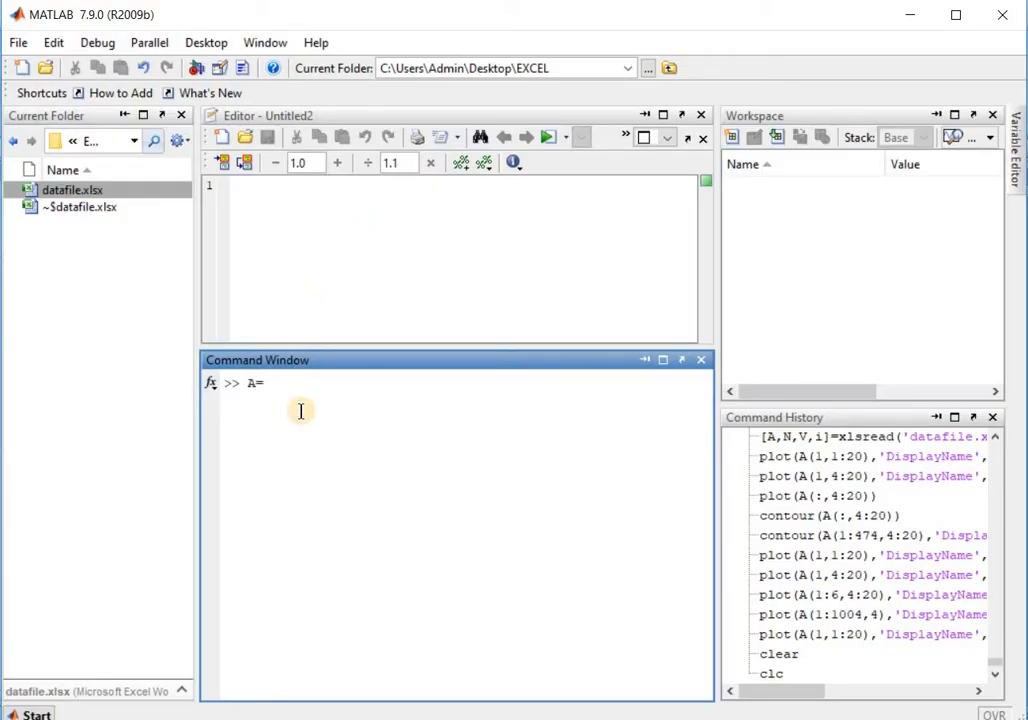
{"action": "type", "text": "A=xslre"}
{"action": "type", "text": "ad()"}
{"action": "type", "text": "''"}
{"action": "type", "text": "data"}
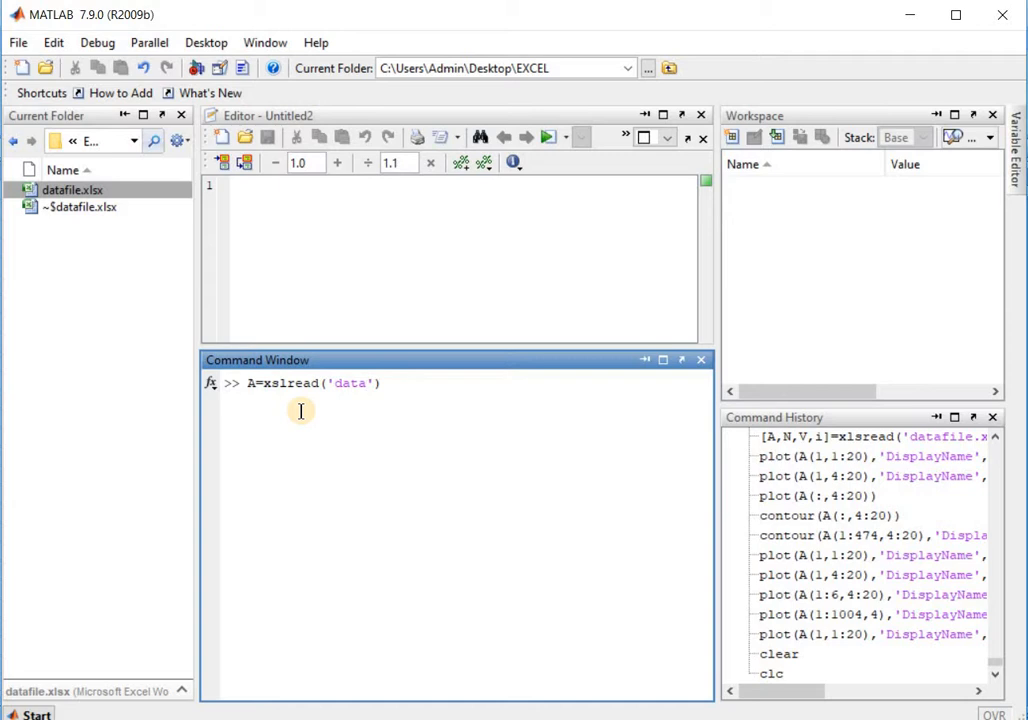
{"action": "type", "text": "file.xlsx"}
{"action": "left_click", "coordinate": [444, 379]}
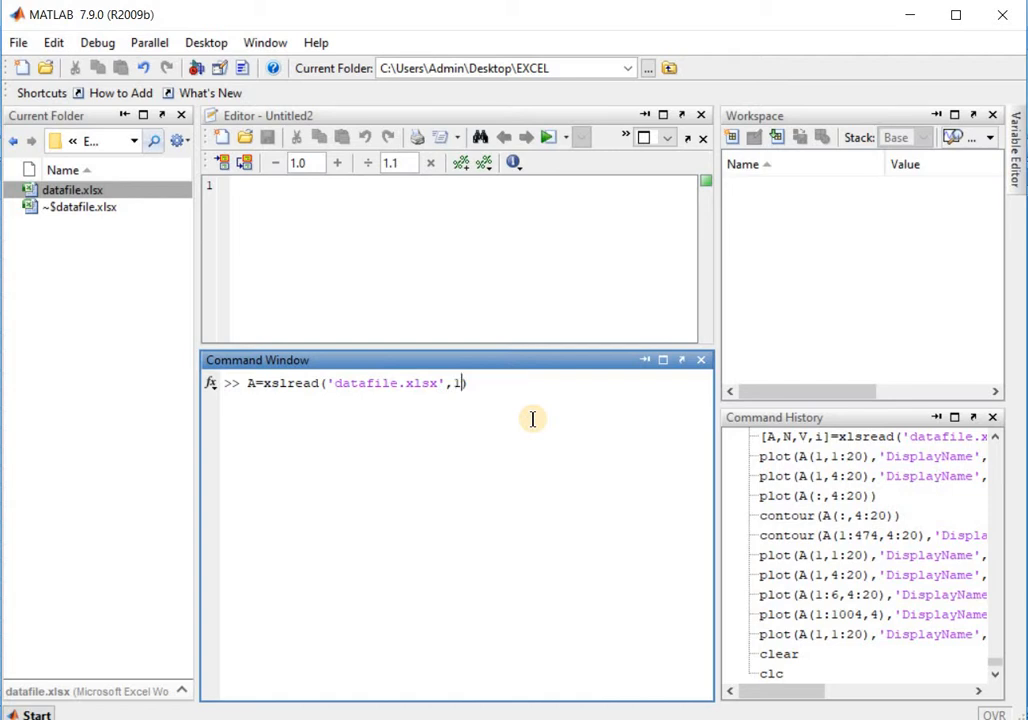
- Switch to Excel, compare the datafile sheet with Sheet1 to check the sheet order, and return to MATLAB
{"action": "key", "text": "alt+Tab"}
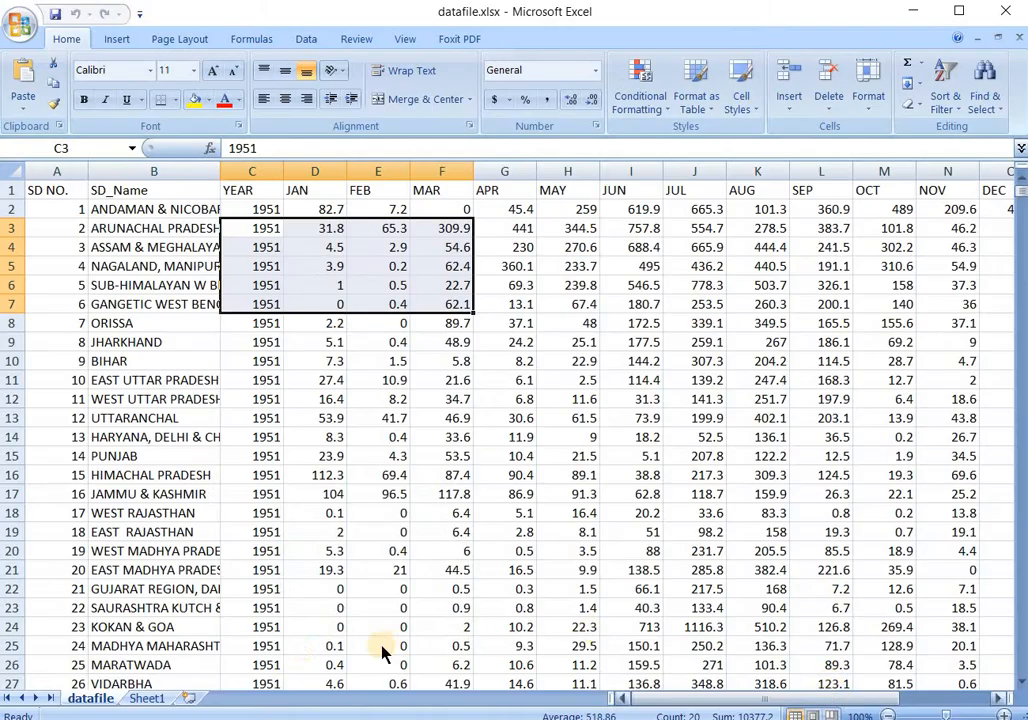
{"action": "left_click", "coordinate": [143, 700]}
{"action": "left_click", "coordinate": [92, 699]}
{"action": "left_click", "coordinate": [143, 700]}
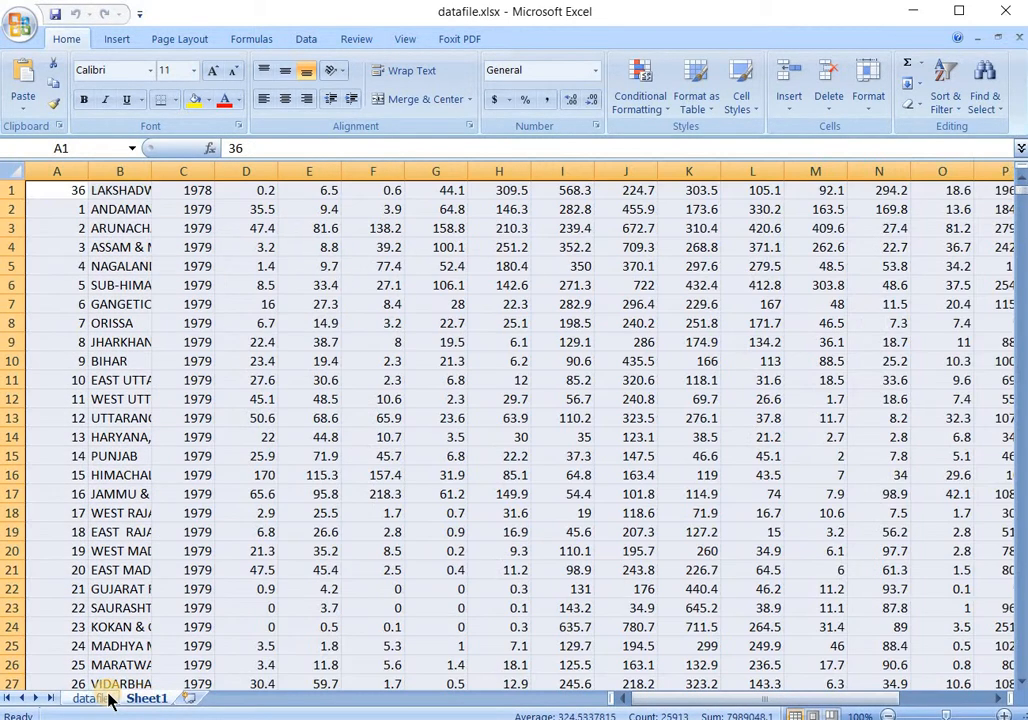
{"action": "left_click", "coordinate": [88, 699]}
{"action": "left_click", "coordinate": [143, 700]}
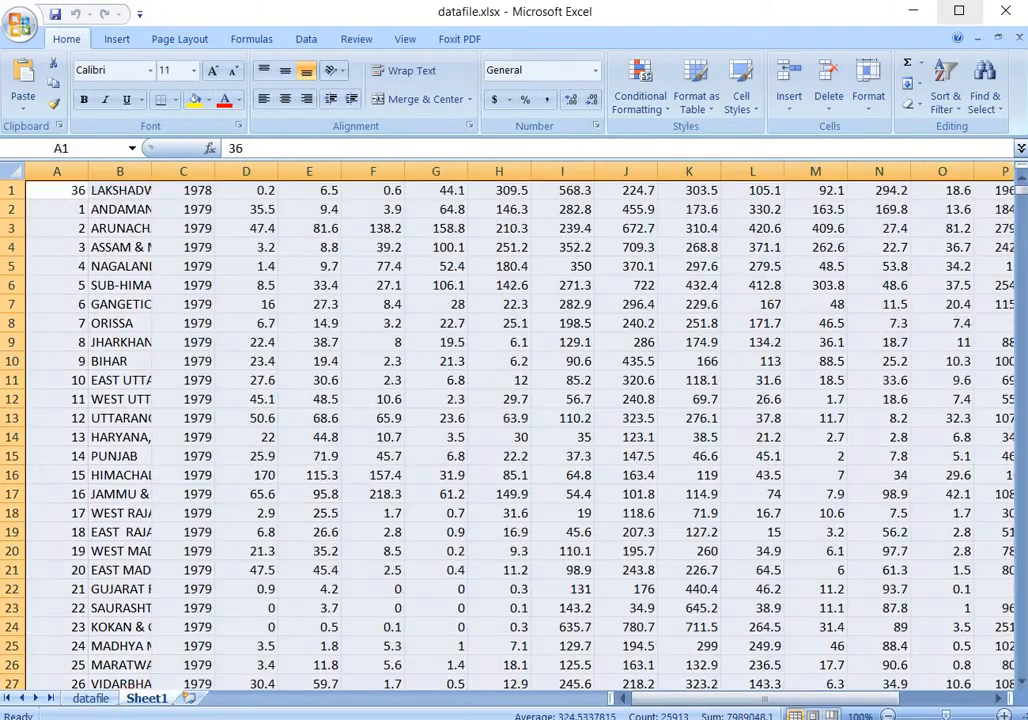
{"action": "left_click", "coordinate": [913, 12]}
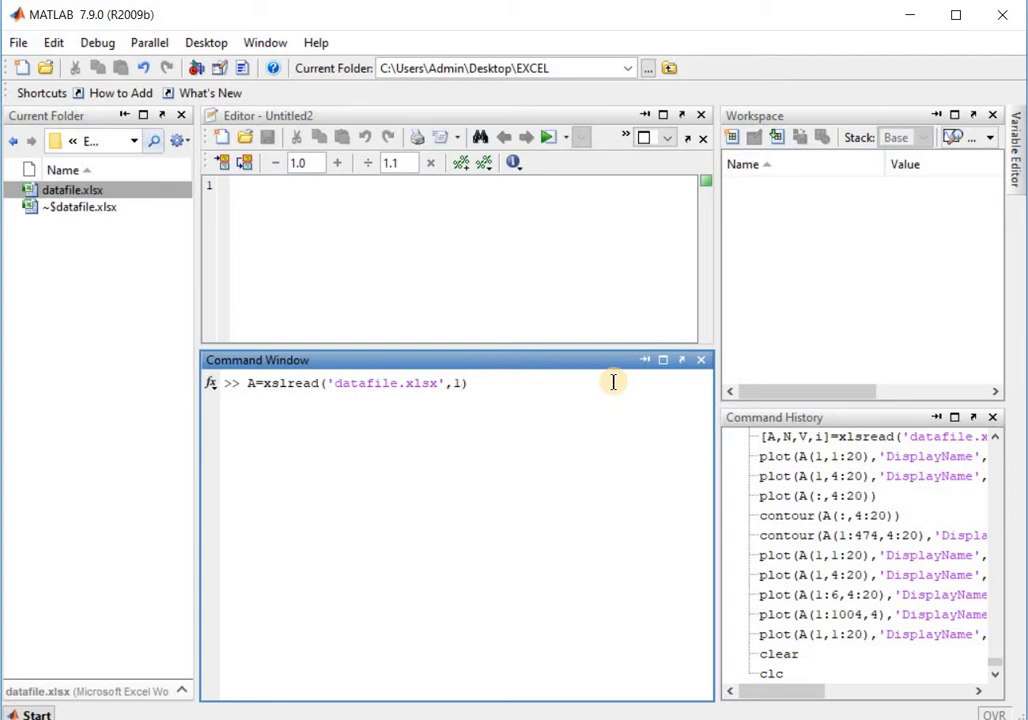
- Run the import command with a closing semicolon, then correct the function name and run A=xlsread('datafile.xlsx',1);
{"action": "type", "text": ";"}
{"action": "key", "text": "Return"}
{"action": "key", "text": "Up"}
{"action": "key", "text": "Home"}
{"action": "key", "text": "Right"}
{"action": "key", "text": "Right"}
{"action": "key", "text": "Right"}
{"action": "key", "text": "Right"}
{"action": "key", "text": "BackSpace"}
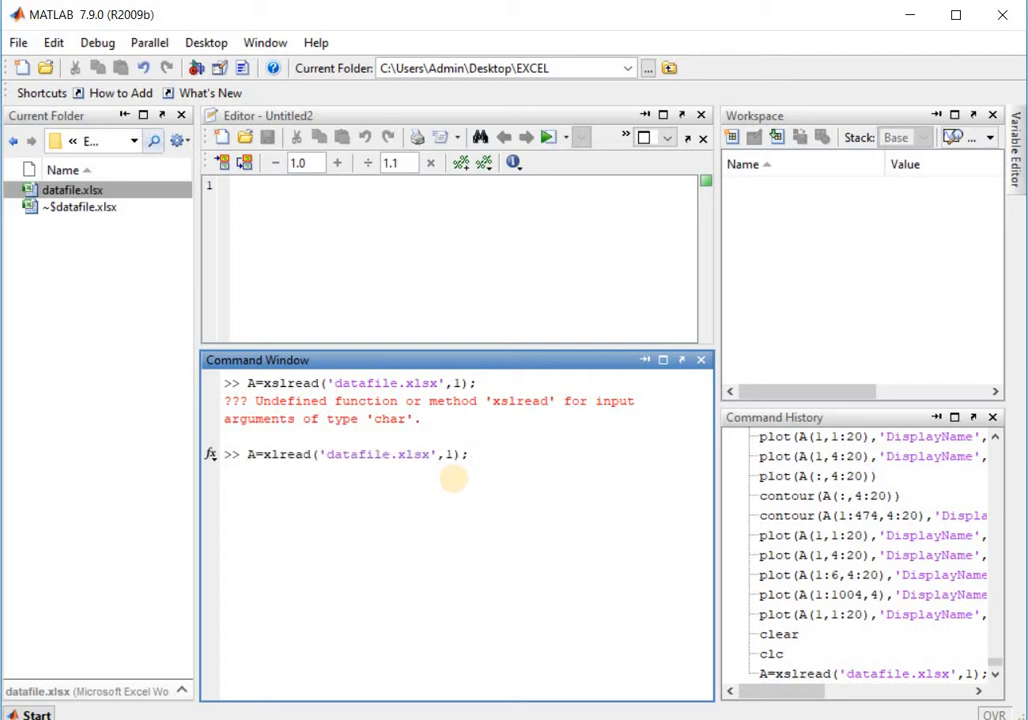
{"action": "type", "text": "s"}
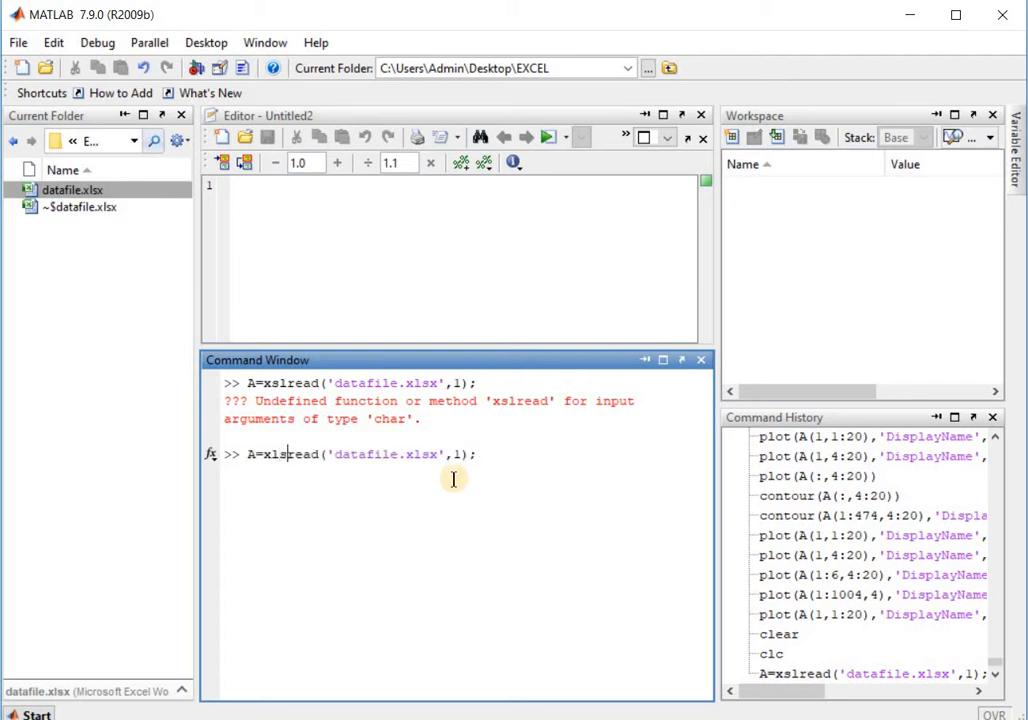
{"action": "key", "text": "Return"}
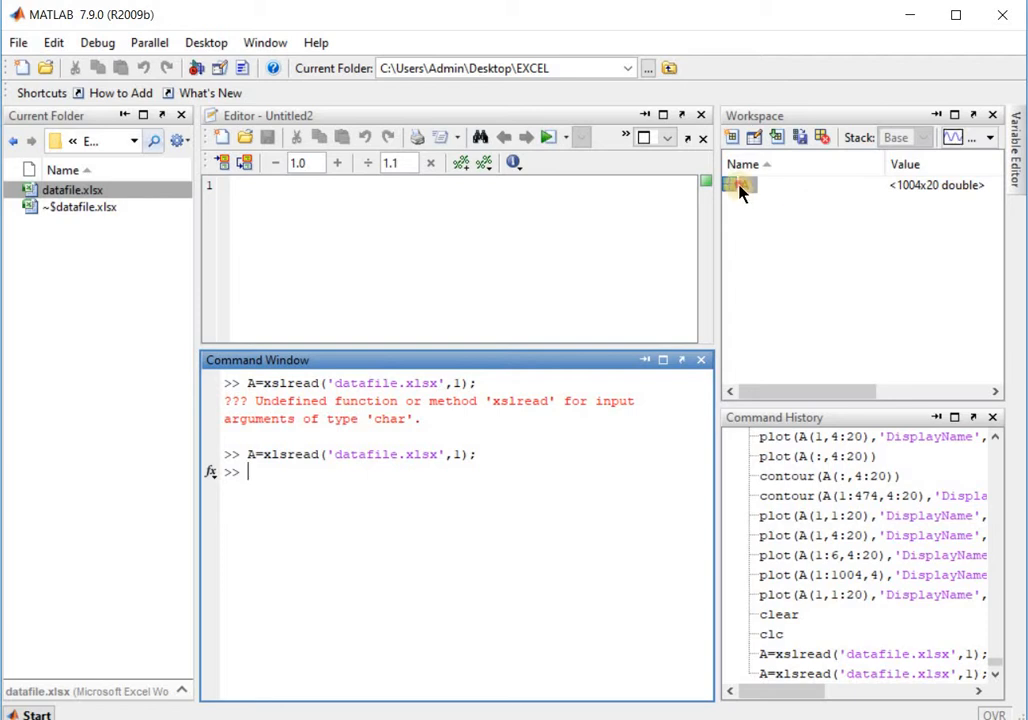
- Open variable A from the workspace and examine its second column and the imported rows further down
{"action": "double_click", "coordinate": [740, 188]}
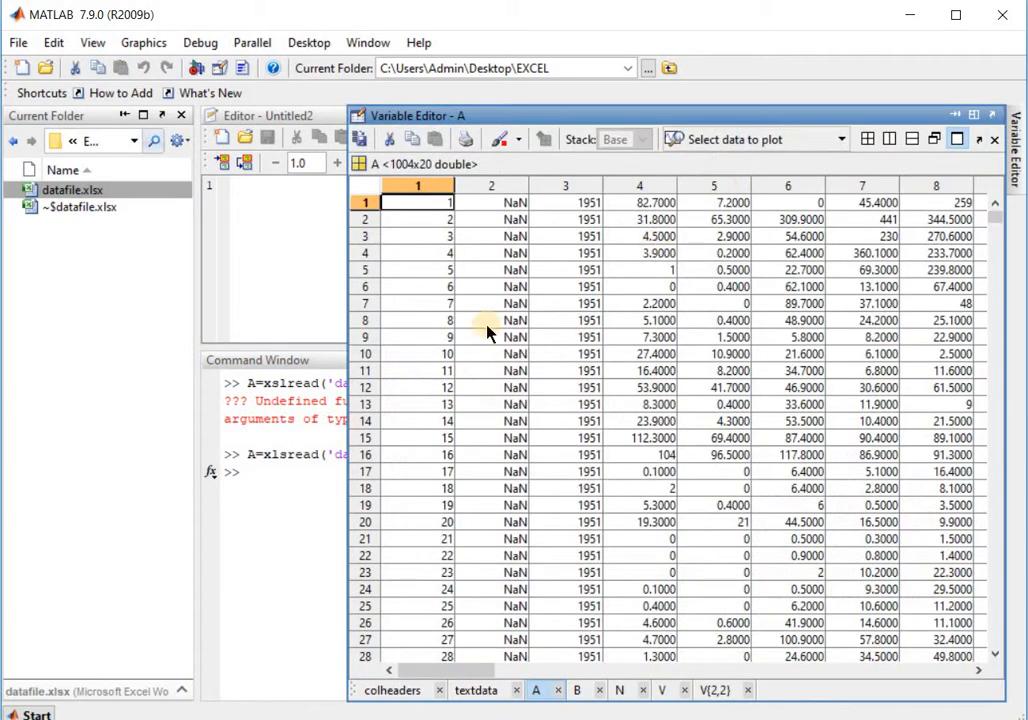
{"action": "left_click_drag", "start_coordinate": [450, 671], "coordinate": [446, 671]}
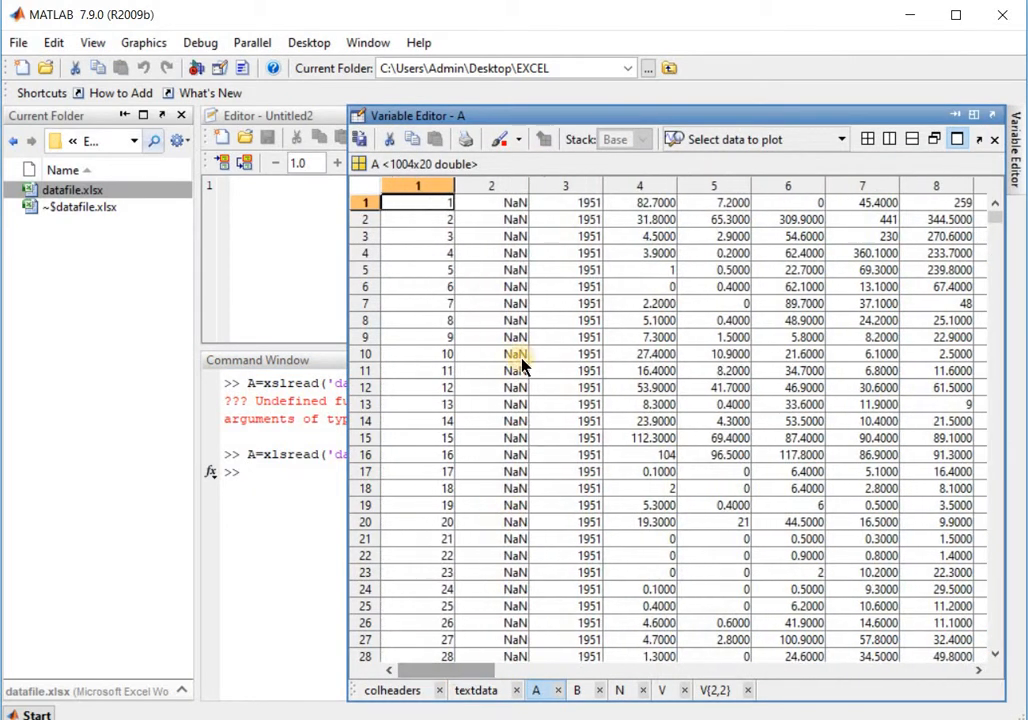
{"action": "left_click", "coordinate": [514, 303]}
{"action": "left_click", "coordinate": [514, 253]}
{"action": "left_click", "coordinate": [514, 219]}
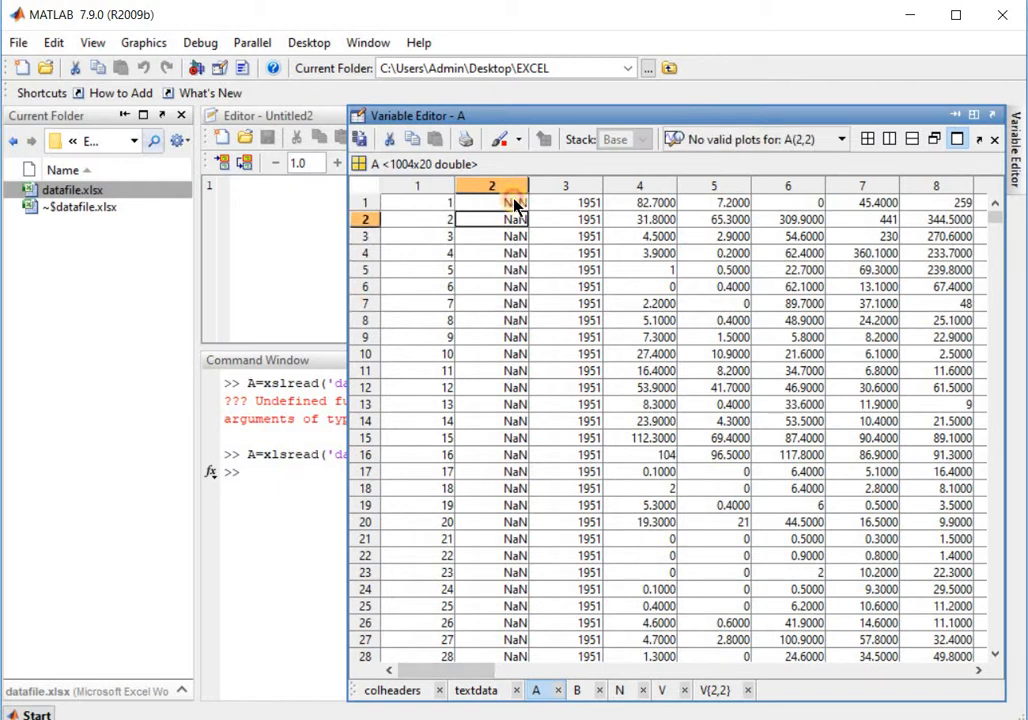
{"action": "left_click", "coordinate": [515, 203]}
{"action": "scroll", "coordinate": [508, 258], "scroll_direction": "down", "scroll_amount": 20}
{"action": "scroll", "coordinate": [508, 258], "scroll_direction": "up", "scroll_amount": 20}
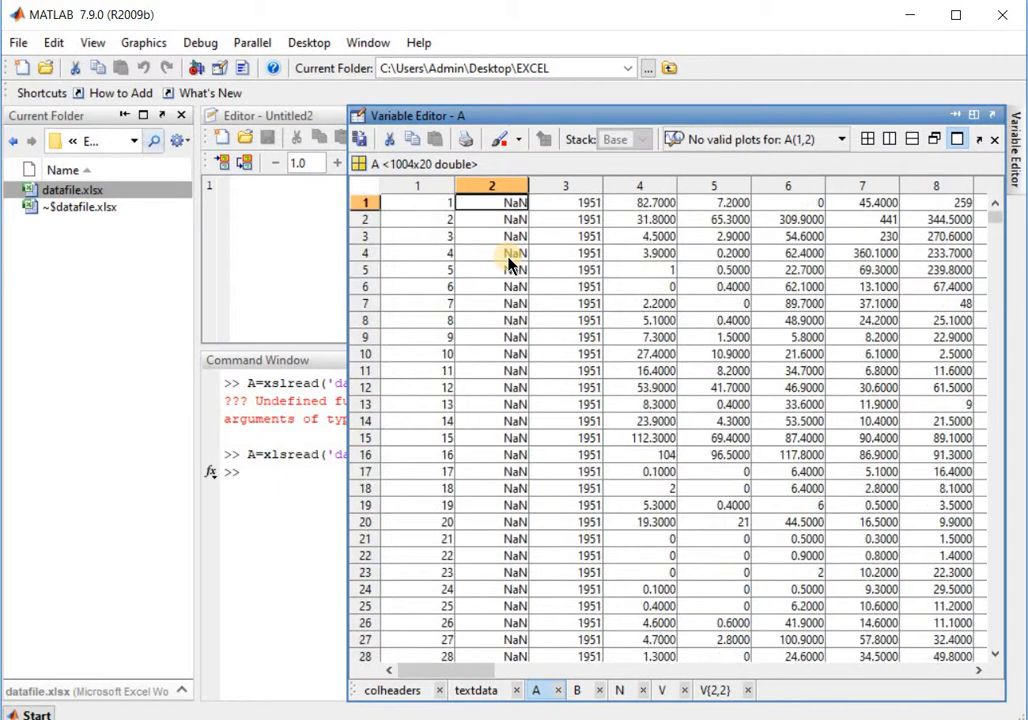
{"action": "left_click", "coordinate": [507, 220]}
{"action": "key", "text": "Up"}
{"action": "key", "text": "Down"}
{"action": "key", "text": "Down"}
{"action": "key", "text": "Down"}
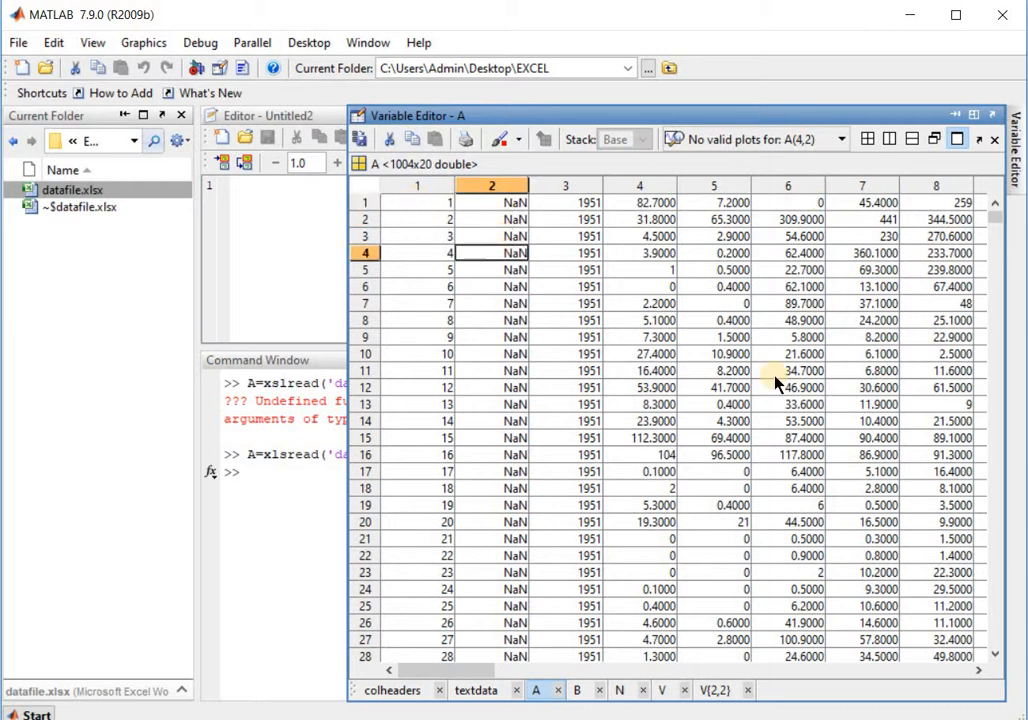
{"action": "scroll", "coordinate": [775, 382], "scroll_direction": "down", "scroll_amount": 20}
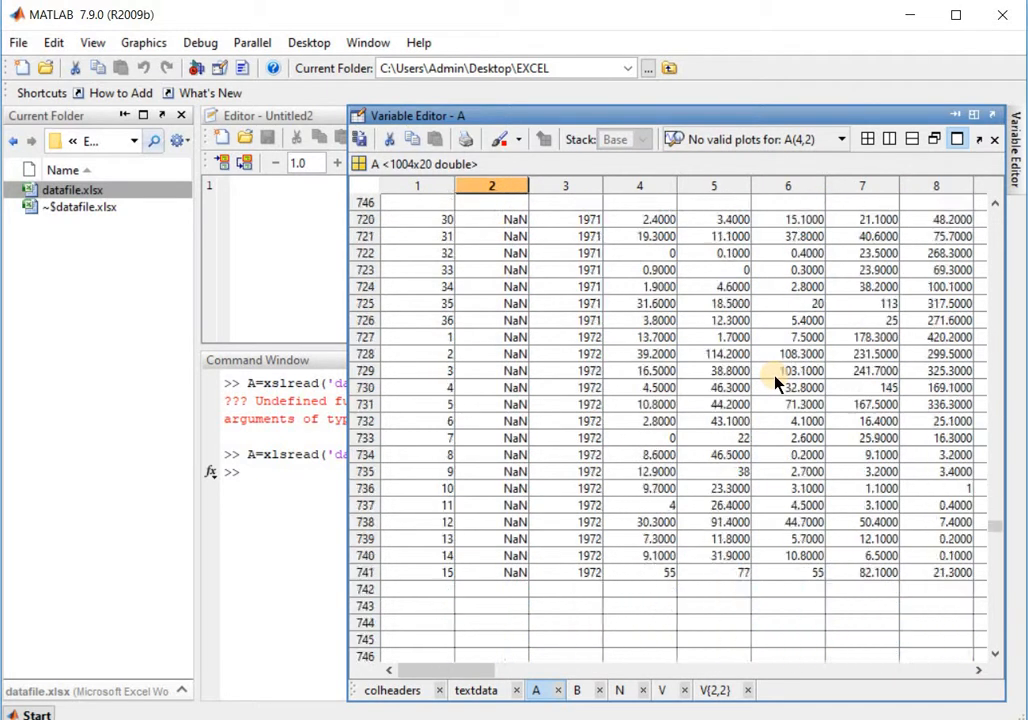
- Recall the xlsread import command, change it to B=xlsread('datafile.xlsx',2); and run it to import the second sheet
{"action": "scroll", "coordinate": [775, 382], "scroll_direction": "down", "scroll_amount": 20}
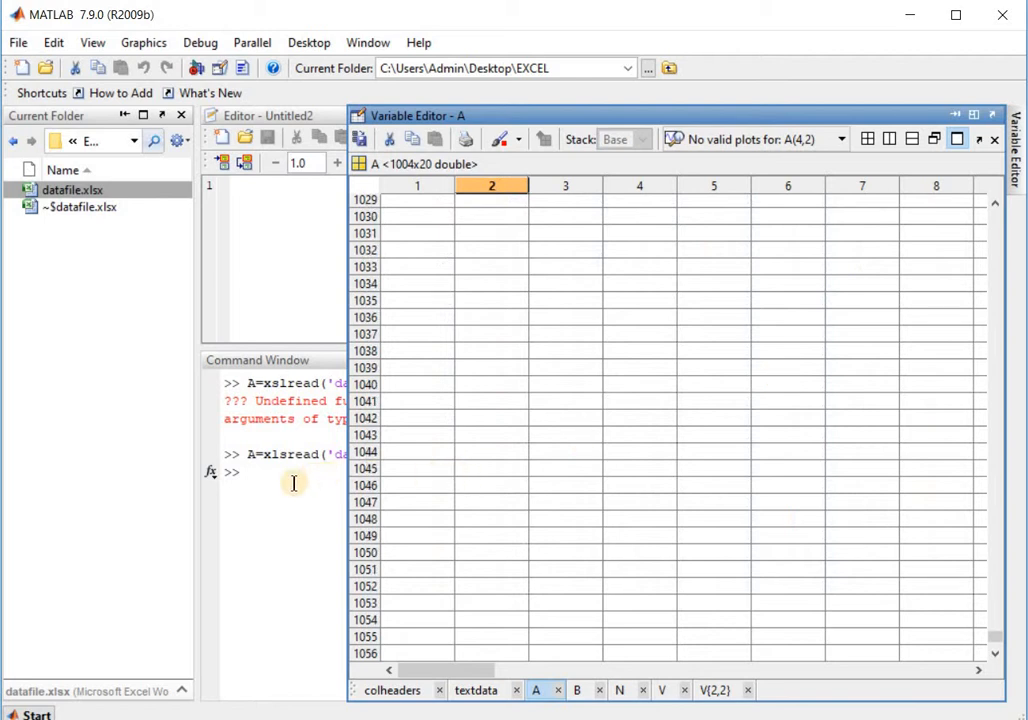
{"action": "left_click", "coordinate": [294, 483]}
{"action": "key", "text": "Up"}
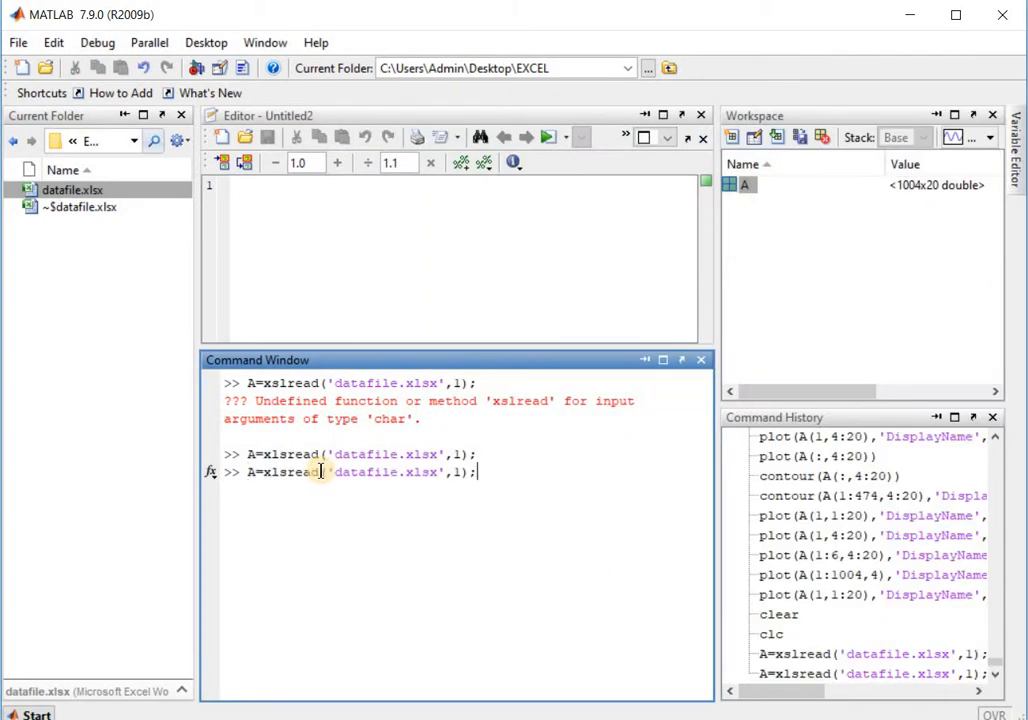
{"action": "key", "text": "BackSpace"}
{"action": "type", "text": "2"}
{"action": "left_click", "coordinate": [255, 472]}
{"action": "key", "text": "BackSpace"}
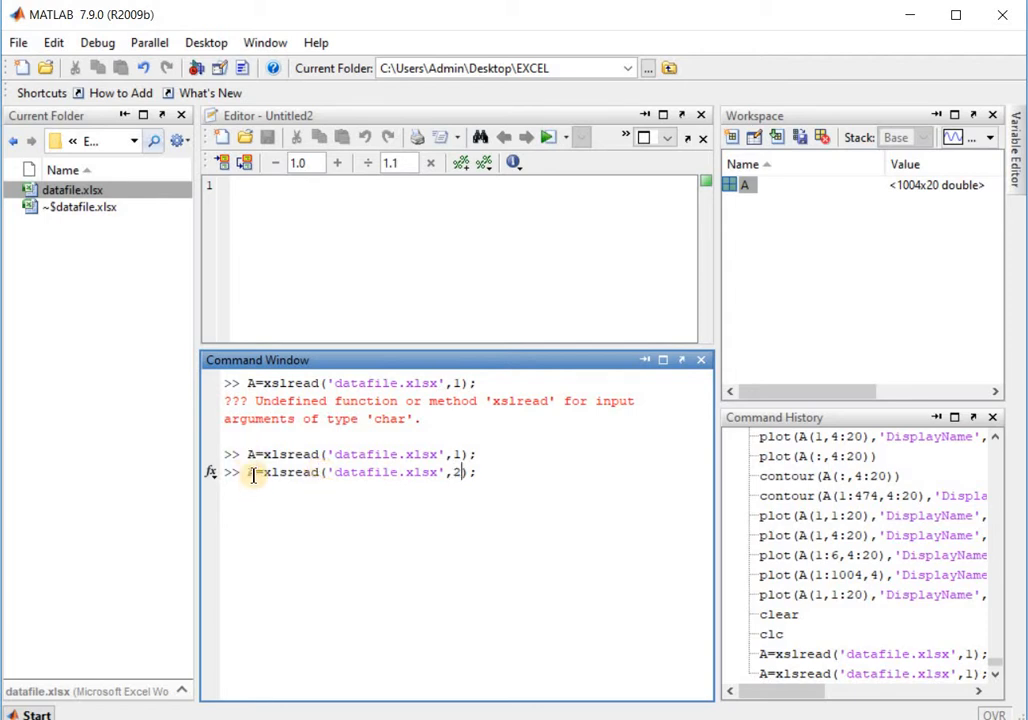
{"action": "type", "text": "B"}
{"action": "key", "text": "Return"}
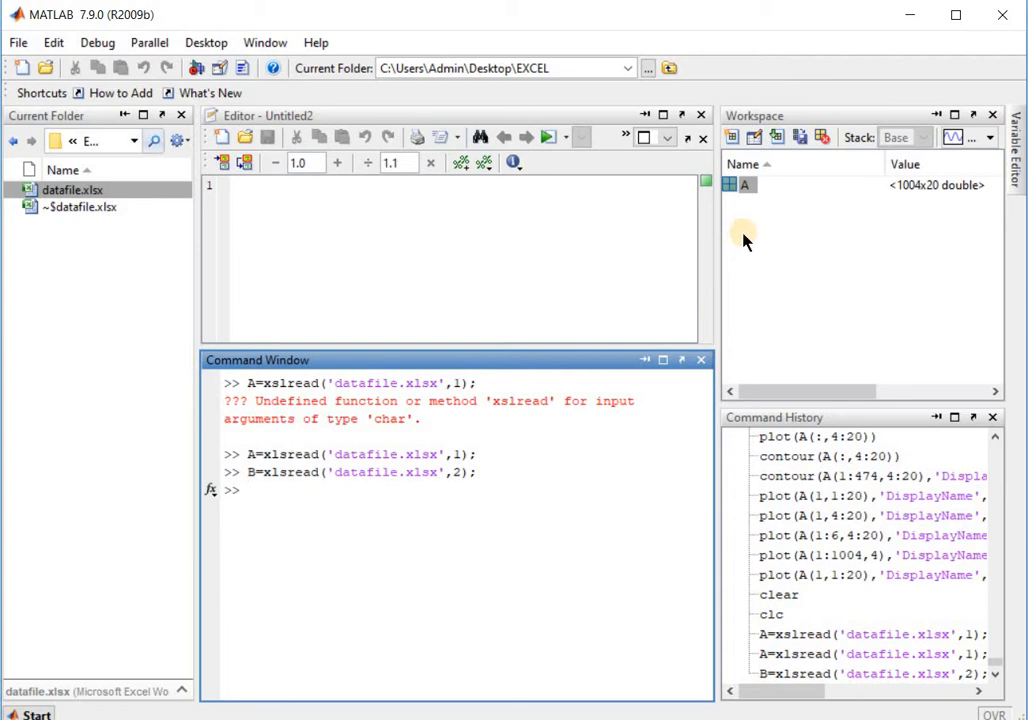
- Open variable B from the workspace, look over its imported rows, and return to the command prompt
{"action": "double_click", "coordinate": [731, 202]}
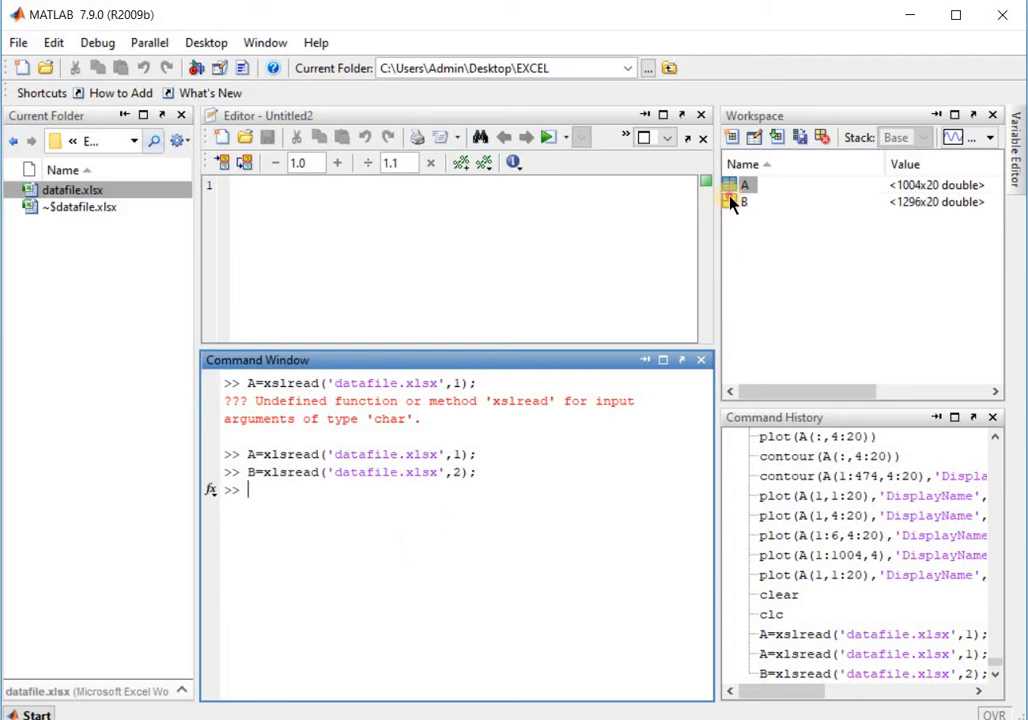
{"action": "left_click", "coordinate": [640, 353]}
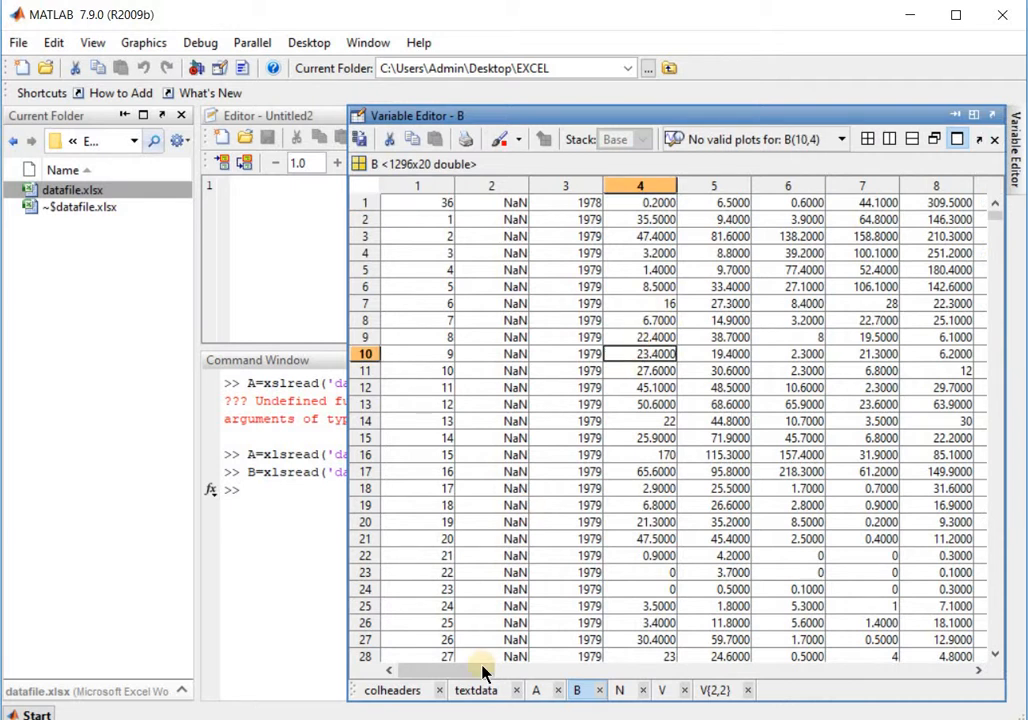
{"action": "left_click", "coordinate": [278, 582]}
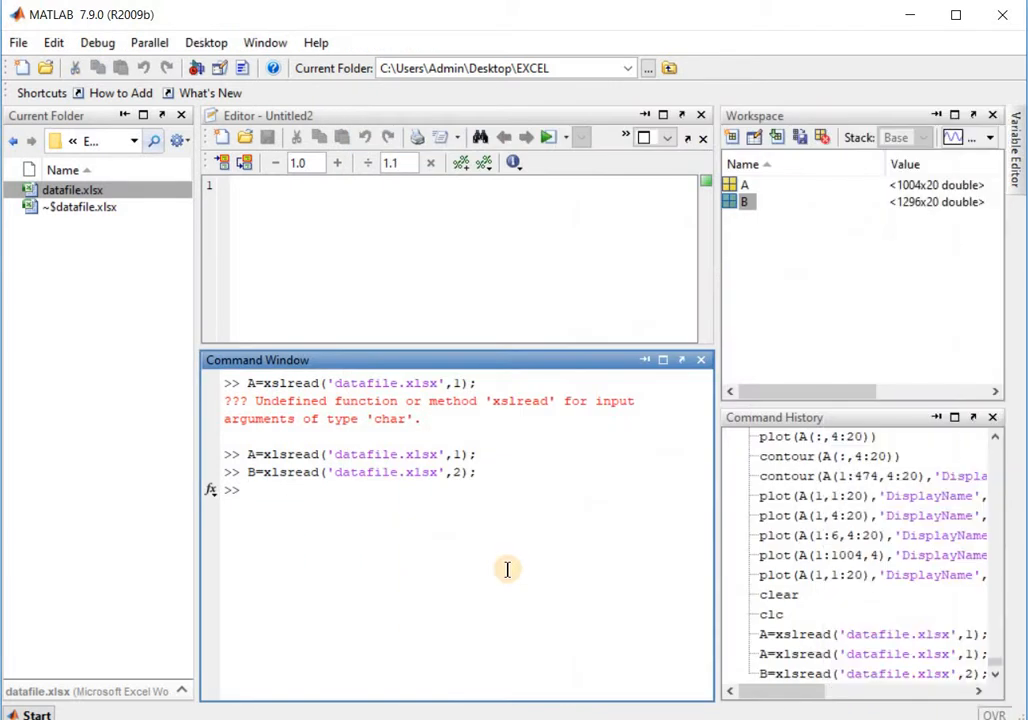
- Stack the two imported matrices vertically into one variable by running C=[A;B];
{"action": "type", "text": "C=[];"}
{"action": "type", "text": "A"}
{"action": "type", "text": ";"}
{"action": "type", "text": "B"}
{"action": "key", "text": "Return"}
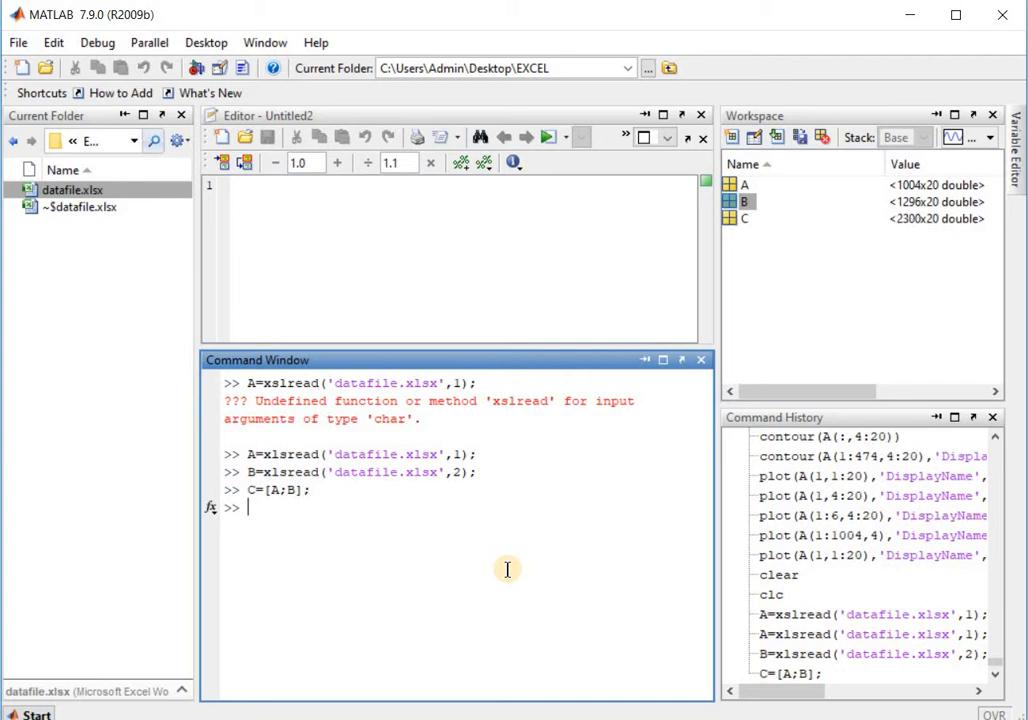
- Open variable C from the workspace and examine the combined rows and its second column
{"action": "double_click", "coordinate": [742, 218]}
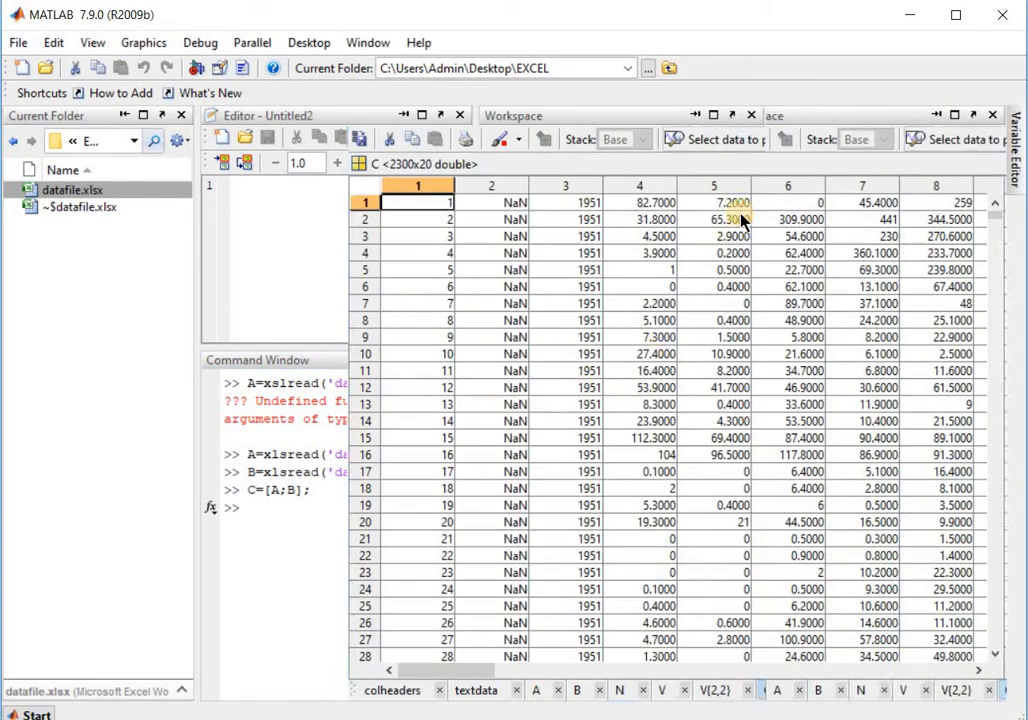
{"action": "left_click_drag", "start_coordinate": [470, 668], "coordinate": [780, 385]}
{"action": "mouse_move", "coordinate": [998, 220]}
{"action": "left_mouse_down"}
{"action": "mouse_move", "coordinate": [995, 580]}
{"action": "mouse_move", "coordinate": [1010, 363]}
{"action": "mouse_move", "coordinate": [998, 208]}
{"action": "left_mouse_up"}
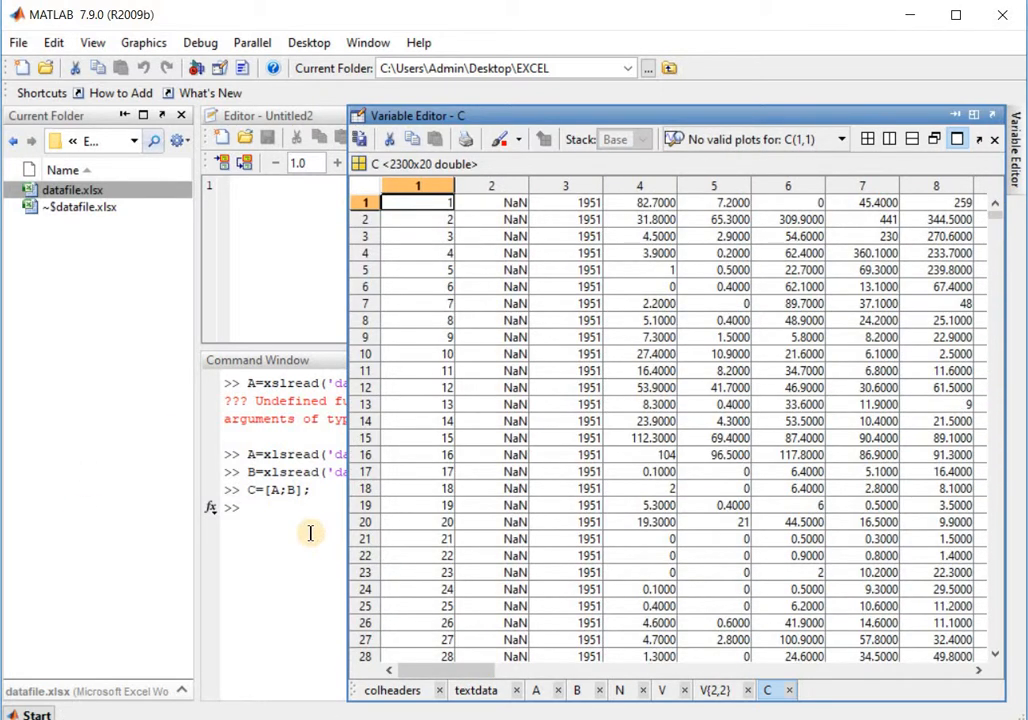
{"action": "left_click", "coordinate": [484, 321]}
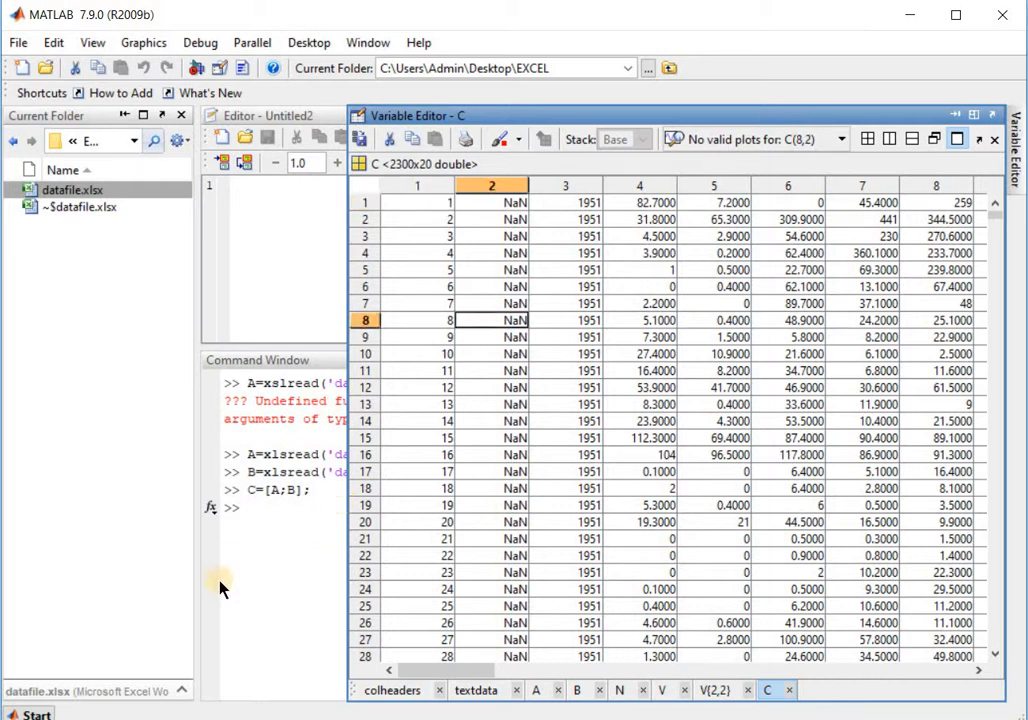
- Enter and run [A,N,V]=xlsread('datafile.xlsx',1); to import the first sheet's numeric, text and raw data separately
{"action": "left_click", "coordinate": [265, 537]}
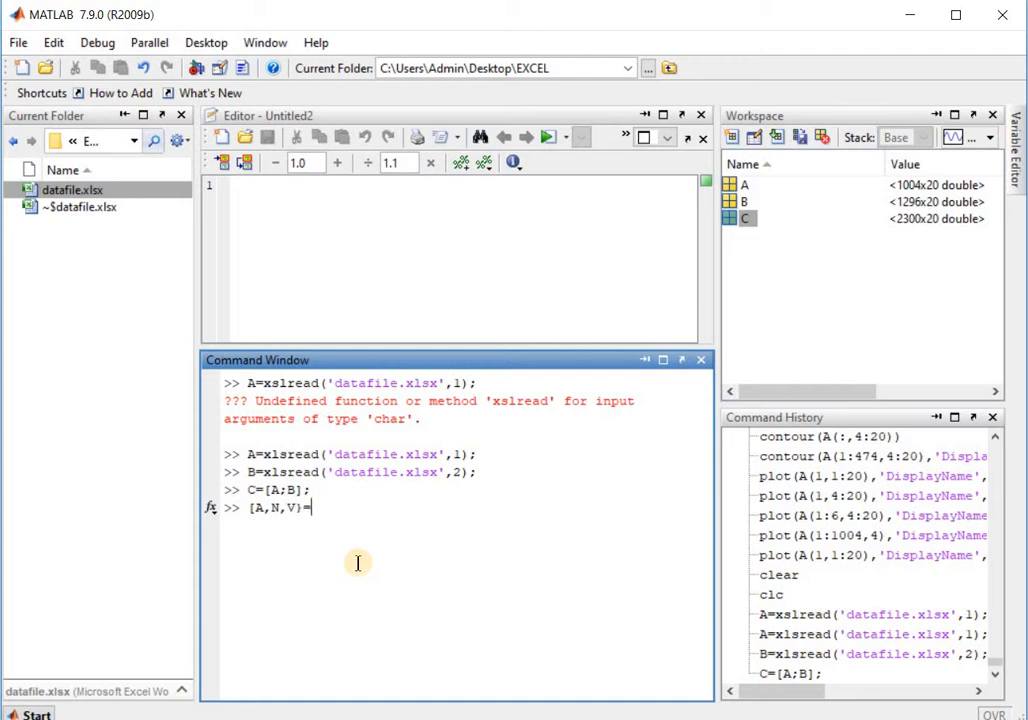
{"action": "type", "text": "]=xlsread('datafile.xlsx',2);"}
{"action": "key", "text": "Left"}
{"action": "key", "text": "Left"}
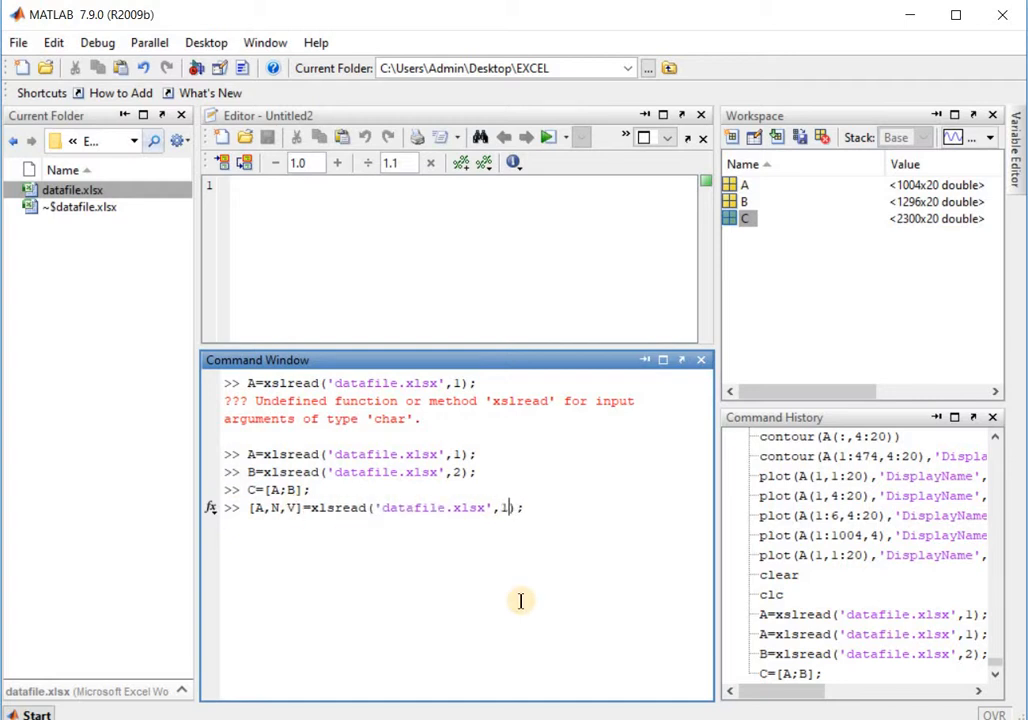
{"action": "left_click", "coordinate": [262, 508]}
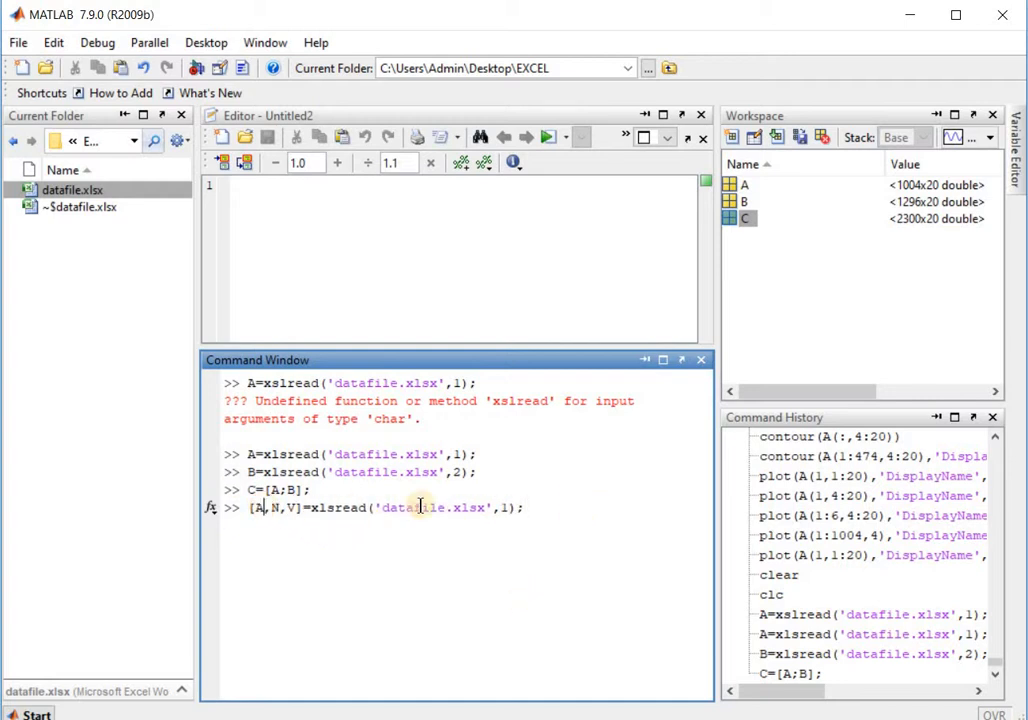
{"action": "left_click", "coordinate": [280, 508]}
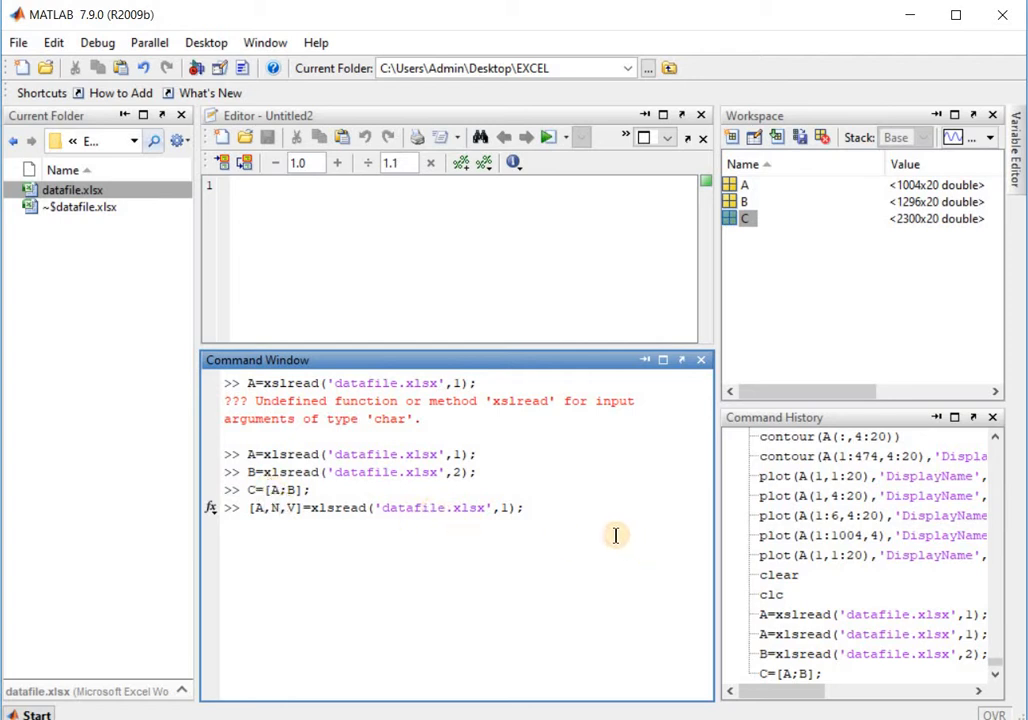
{"action": "left_click", "coordinate": [572, 511]}
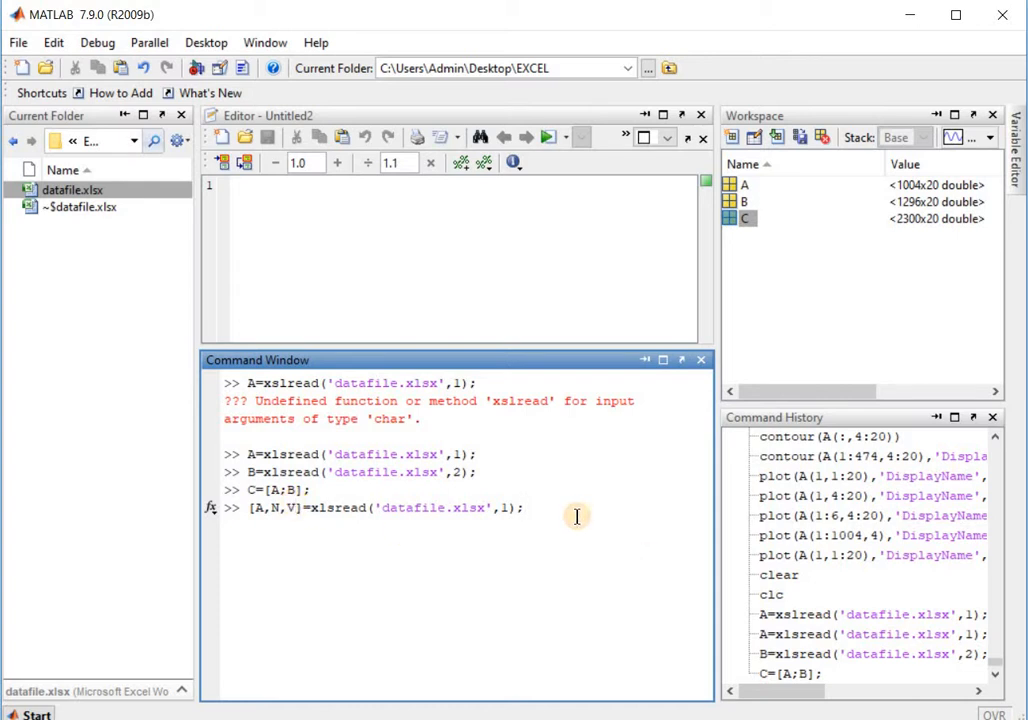
{"action": "key", "text": "Return"}
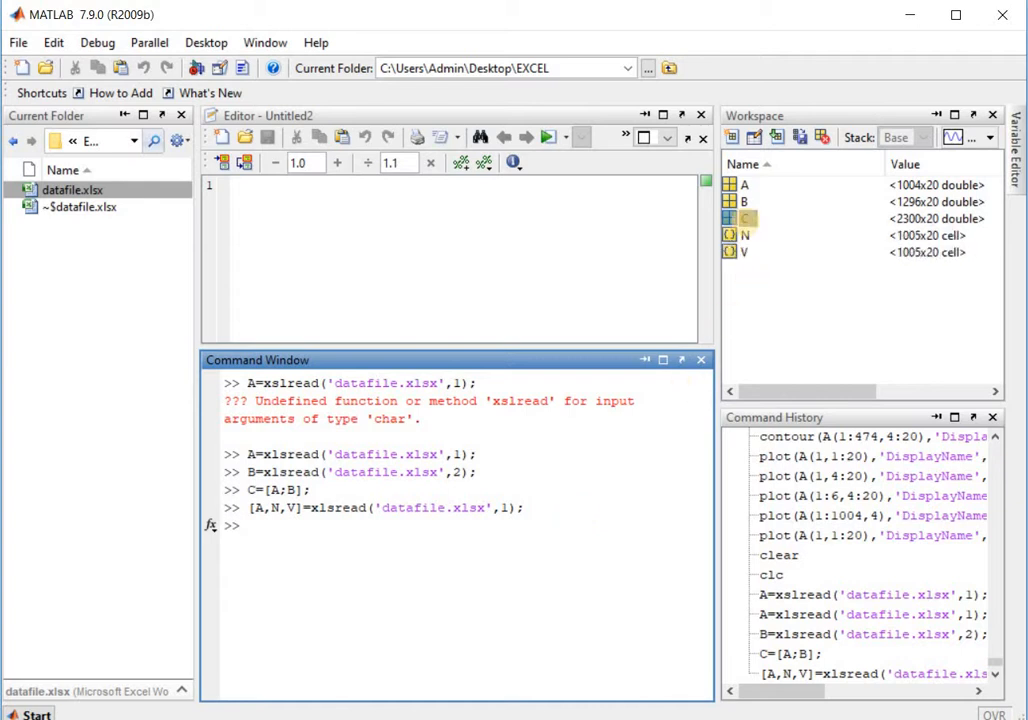
- Open variable A, examine its numeric data from the first row, and compare it with the earlier A=xlsread import command
{"action": "double_click", "coordinate": [740, 188]}
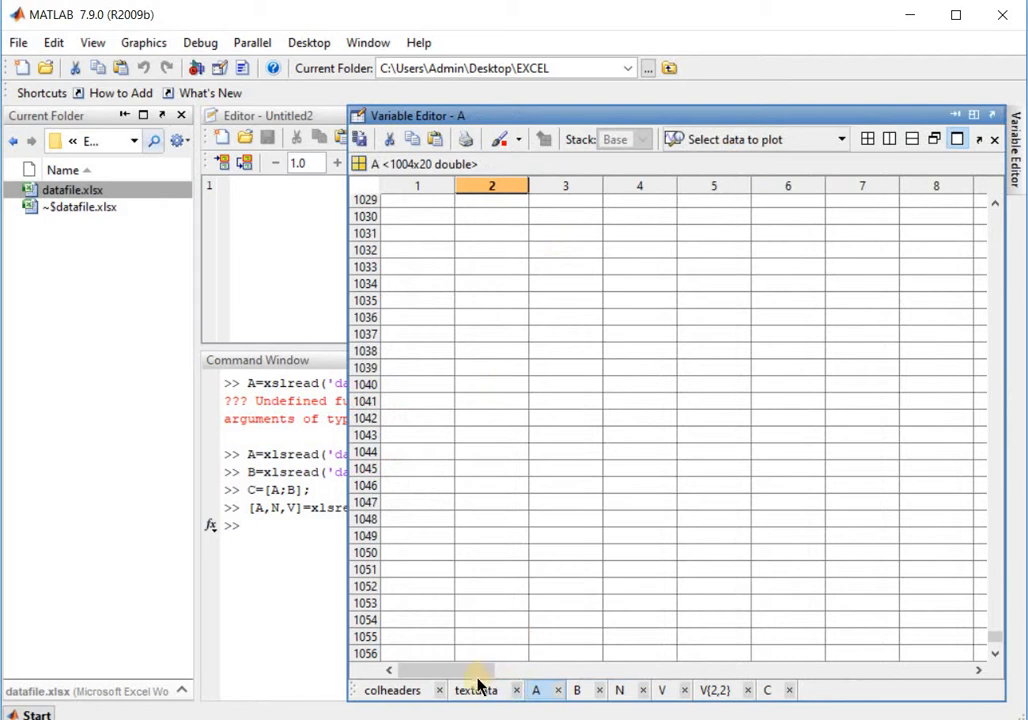
{"action": "left_click_drag", "start_coordinate": [995, 640], "coordinate": [995, 215]}
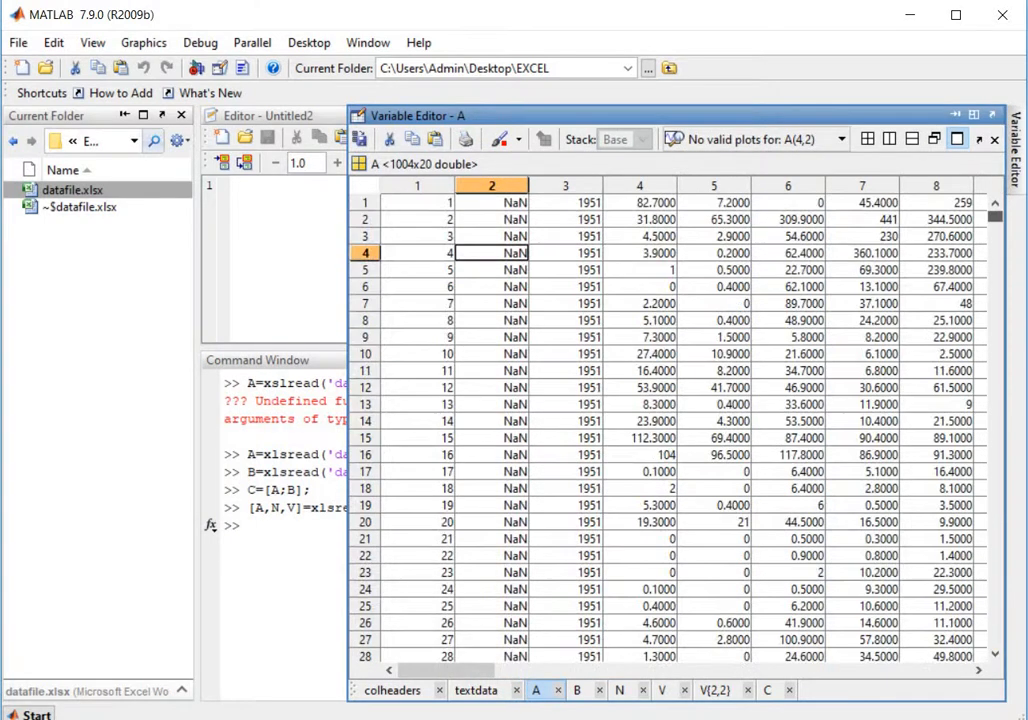
{"action": "left_click", "coordinate": [632, 320]}
{"action": "left_click", "coordinate": [716, 370]}
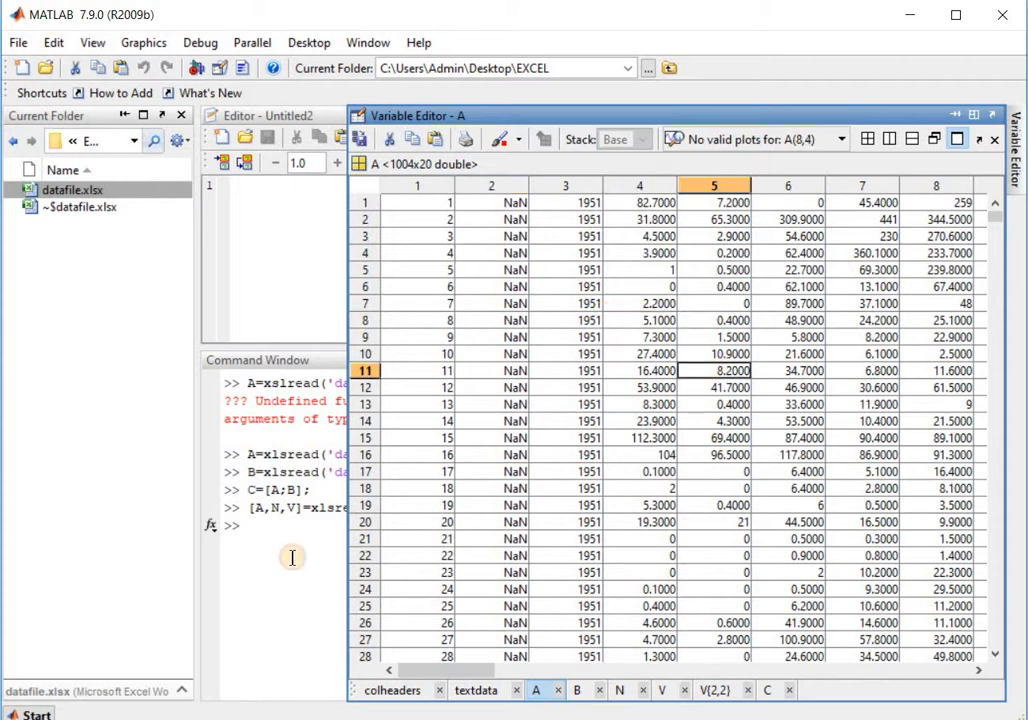
{"action": "left_click", "coordinate": [240, 450]}
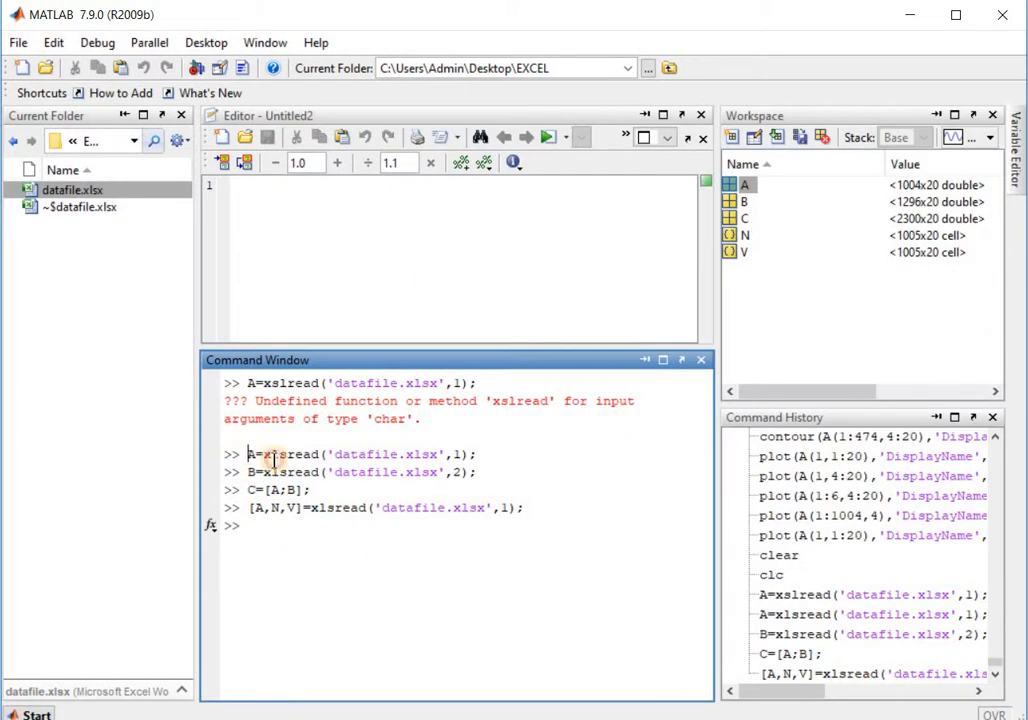
{"action": "left_click_drag", "start_coordinate": [248, 454], "coordinate": [438, 456]}
- Open variable N from the workspace, examine the text entries down its second column, and return to the command prompt
{"action": "left_click", "coordinate": [748, 220]}
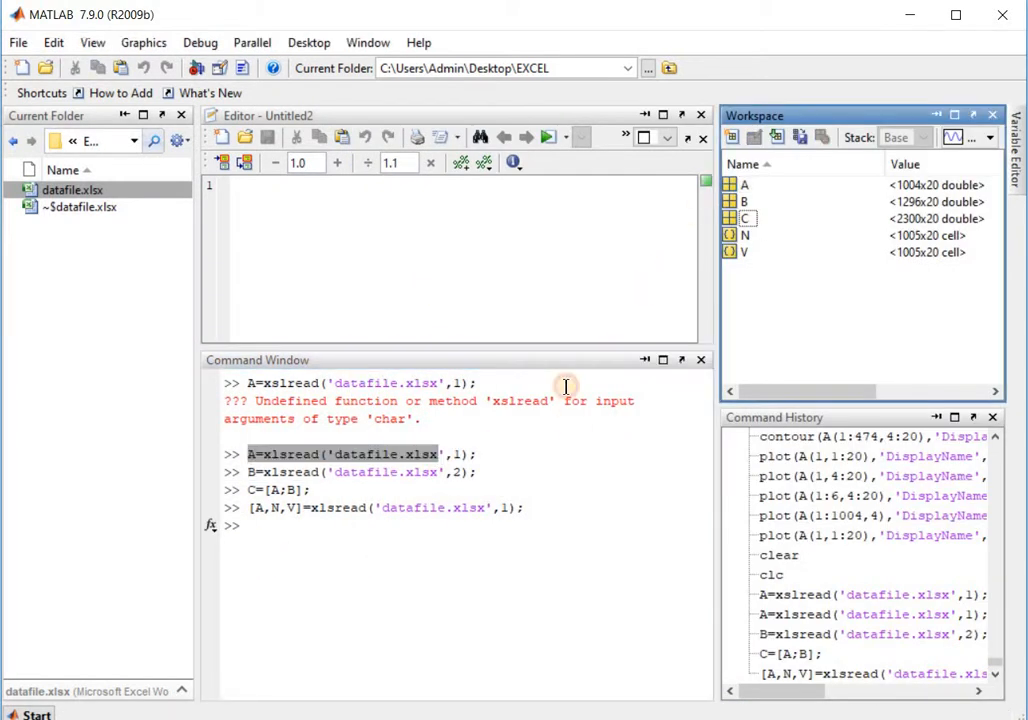
{"action": "double_click", "coordinate": [746, 235]}
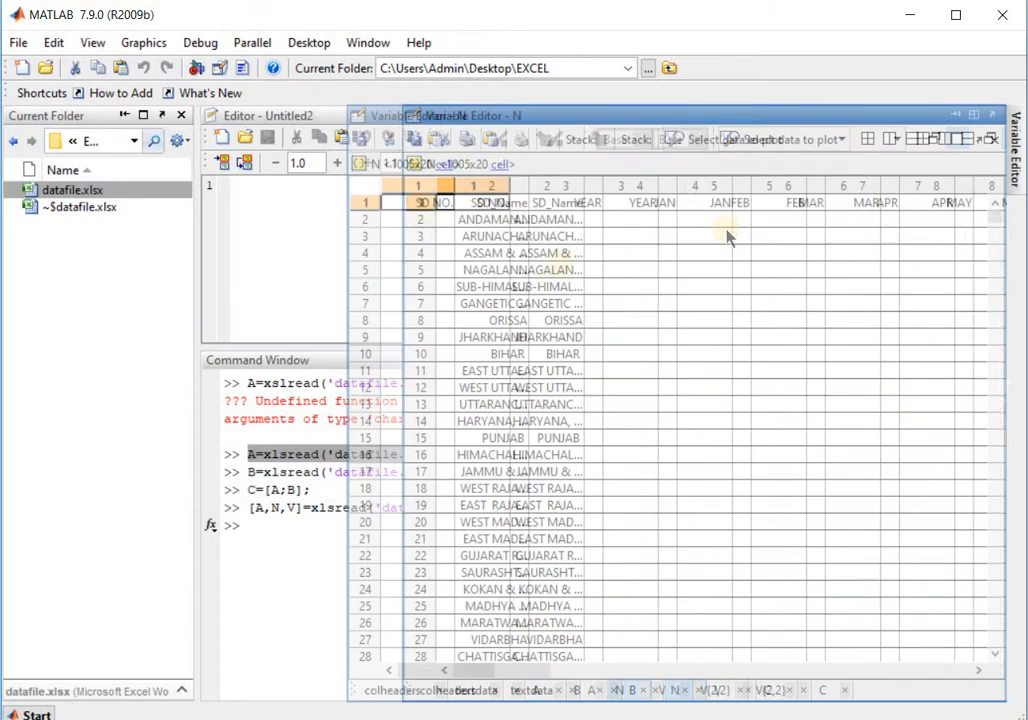
{"action": "left_click_drag", "start_coordinate": [490, 207], "coordinate": [508, 714]}
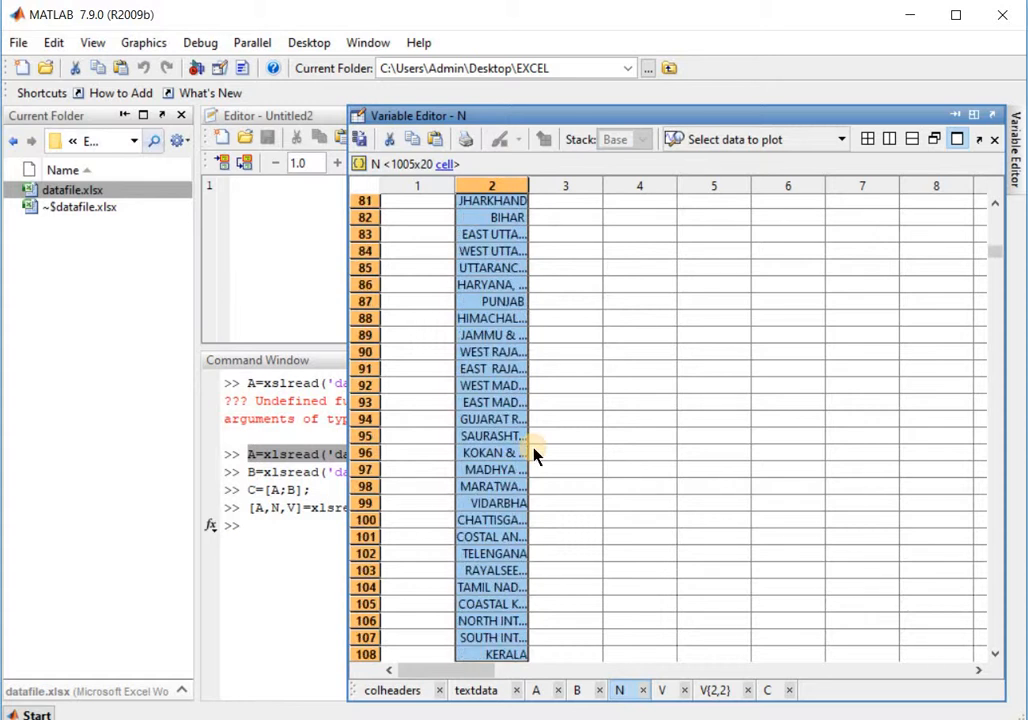
{"action": "key", "text": "ctrl+c"}
{"action": "left_click", "coordinate": [310, 562]}
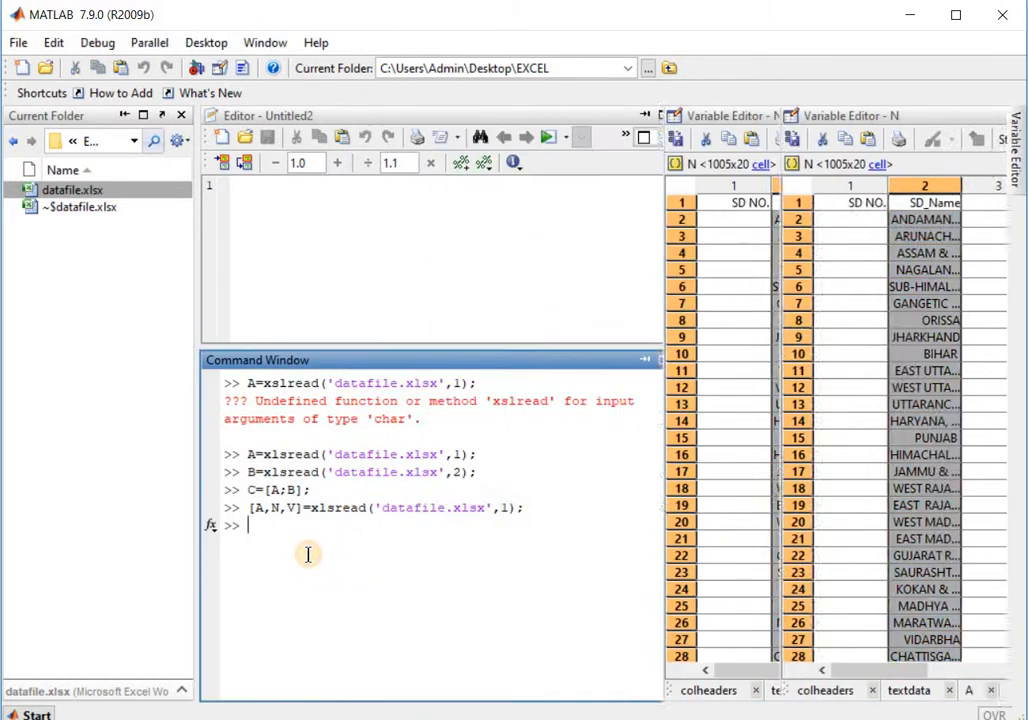
- Open variable V from the workspace, examine its combined headers, text and numbers, and return to the command prompt
{"action": "double_click", "coordinate": [741, 252]}
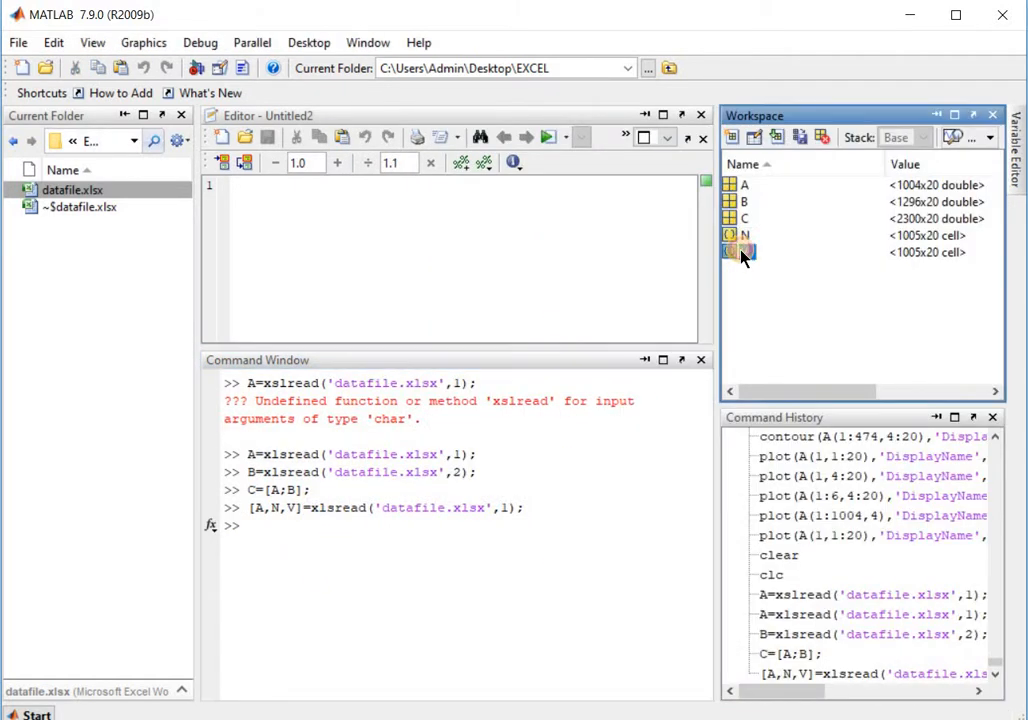
{"action": "left_click_drag", "start_coordinate": [470, 671], "coordinate": [345, 520]}
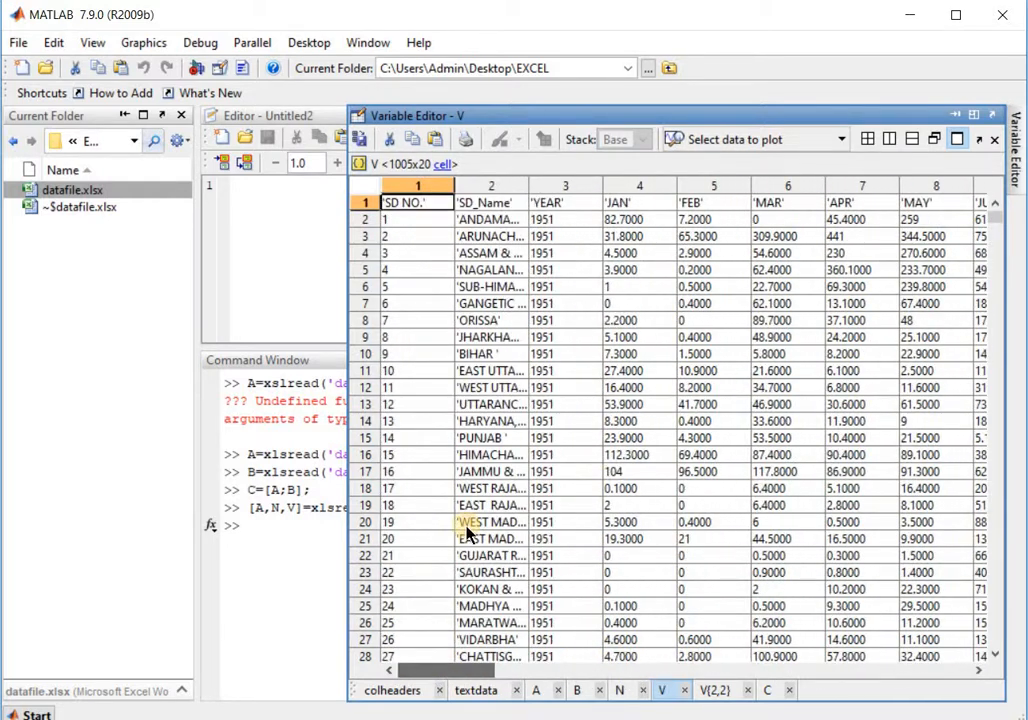
{"action": "left_click", "coordinate": [565, 370]}
{"action": "left_click", "coordinate": [309, 547]}
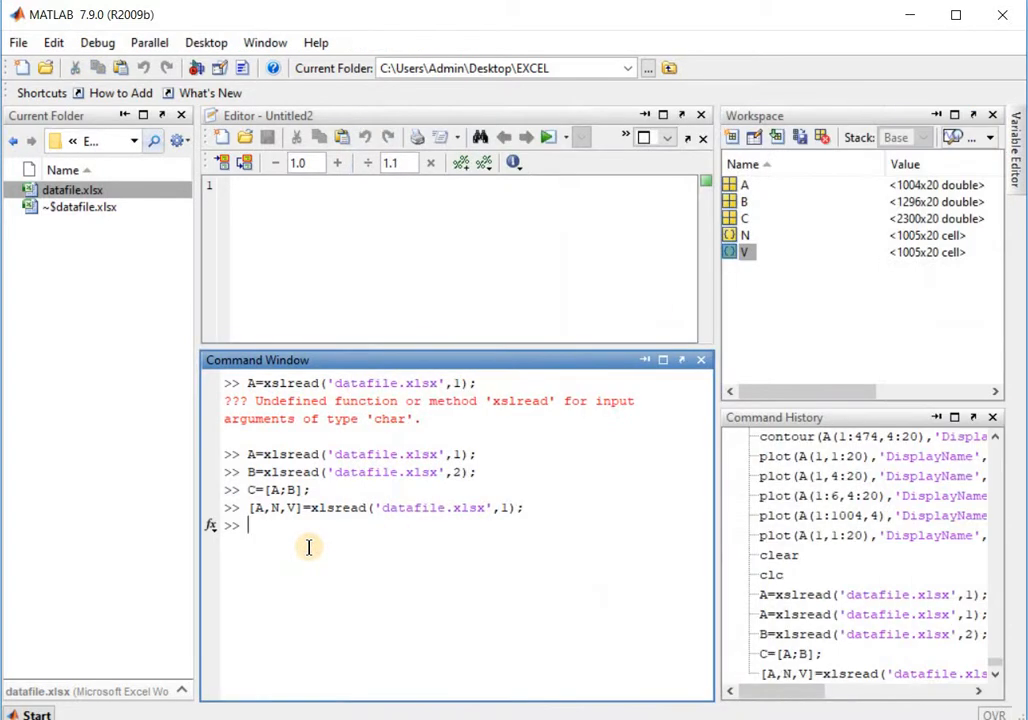